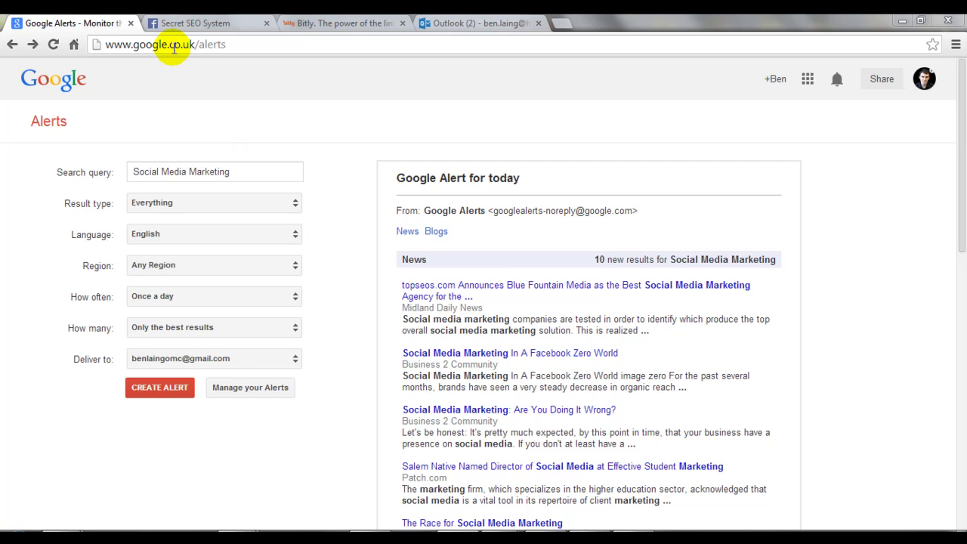
{"action": "left_click", "coordinate": [174, 47]}
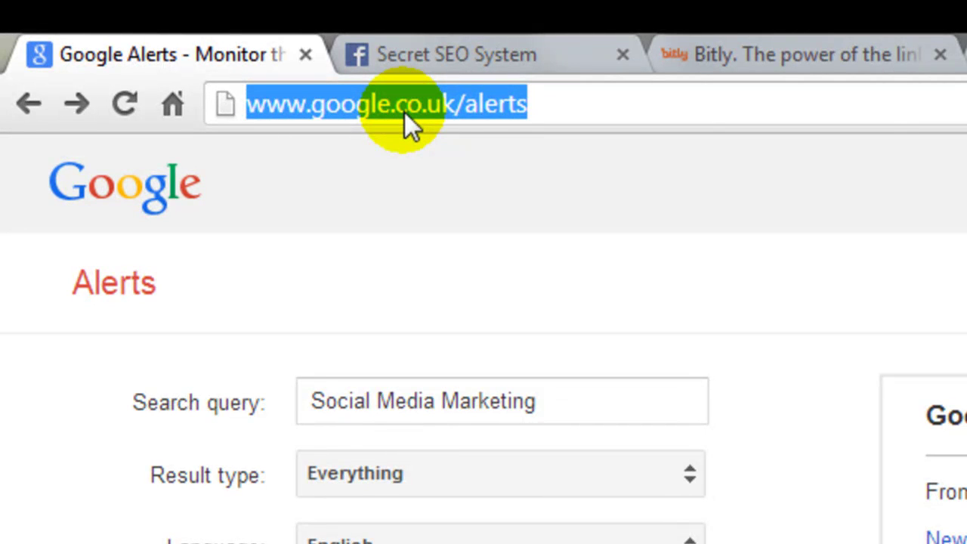
{"action": "left_click", "coordinate": [484, 164]}
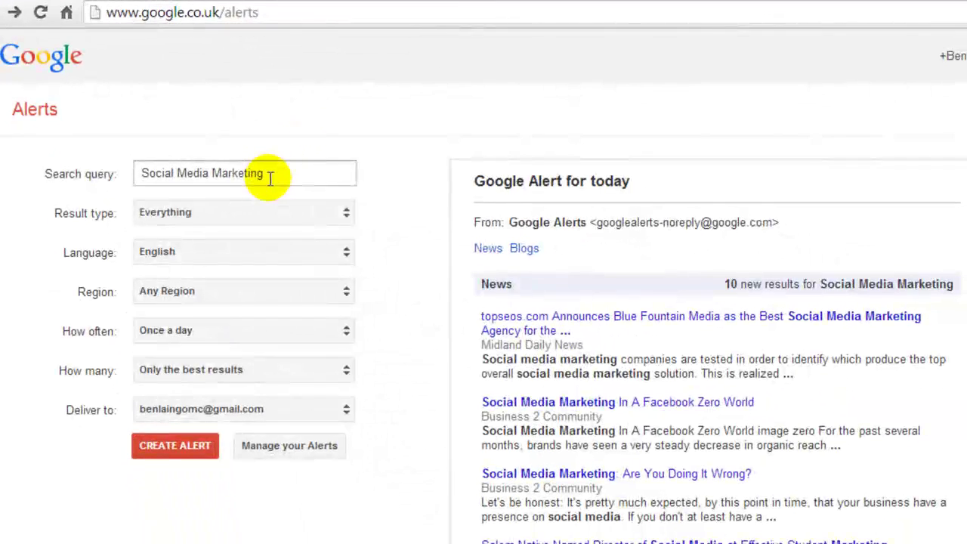
{"action": "left_click", "coordinate": [544, 405]}
Clear the alert's search query and re-enter "Social Media Marketing"
{"action": "triple_click", "coordinate": [146, 173]}
{"action": "key", "text": "ctrl+c"}
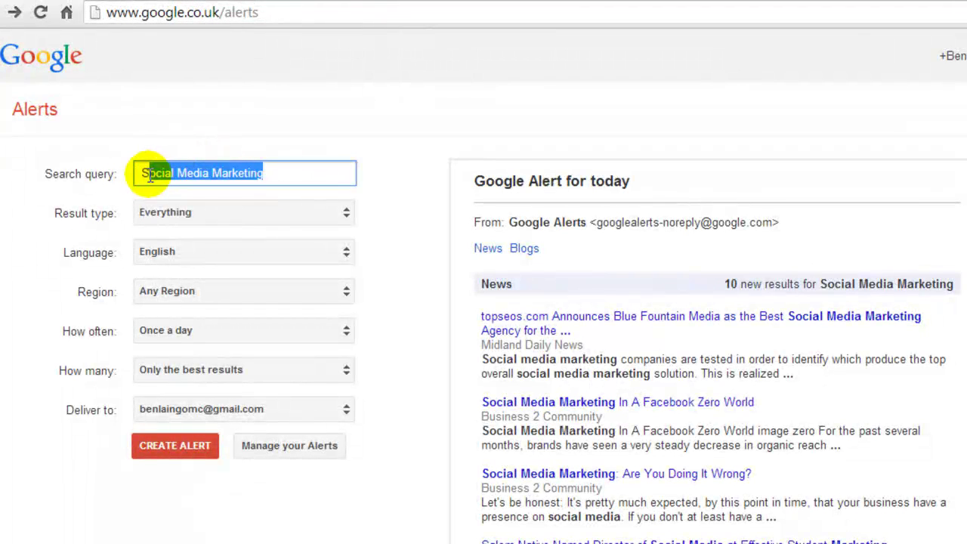
{"action": "key", "text": "BackSpace"}
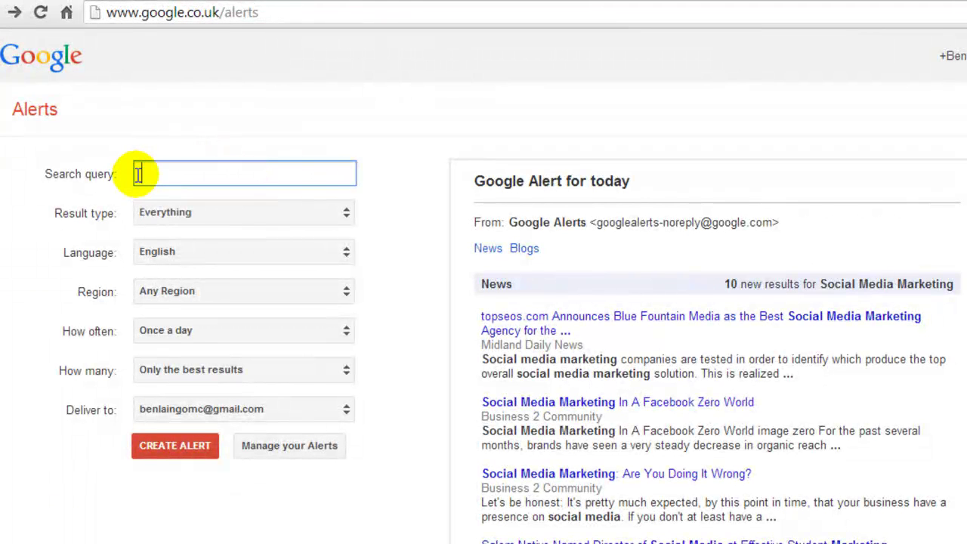
{"action": "left_click", "coordinate": [189, 172]}
{"action": "left_click", "coordinate": [452, 125]}
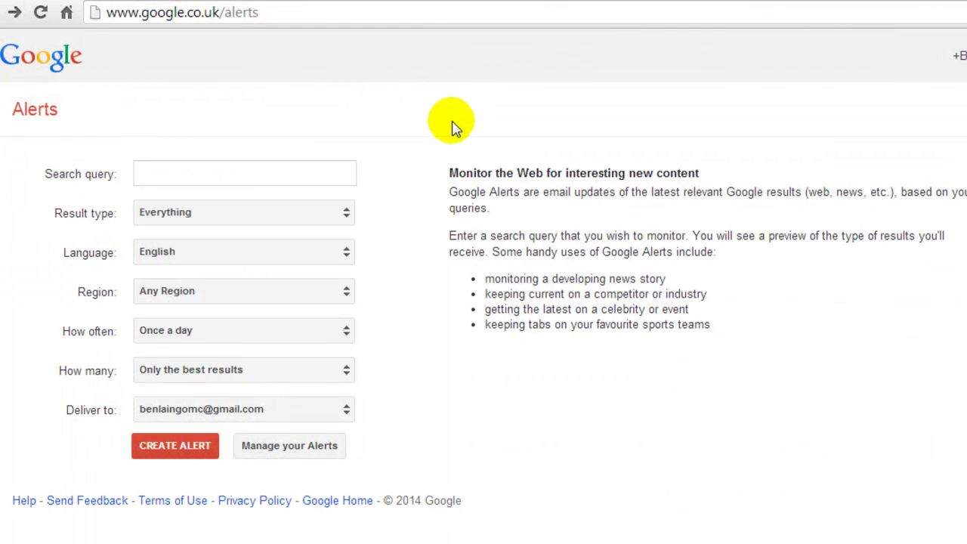
{"action": "left_click", "coordinate": [236, 169]}
{"action": "key", "text": "ctrl+v"}
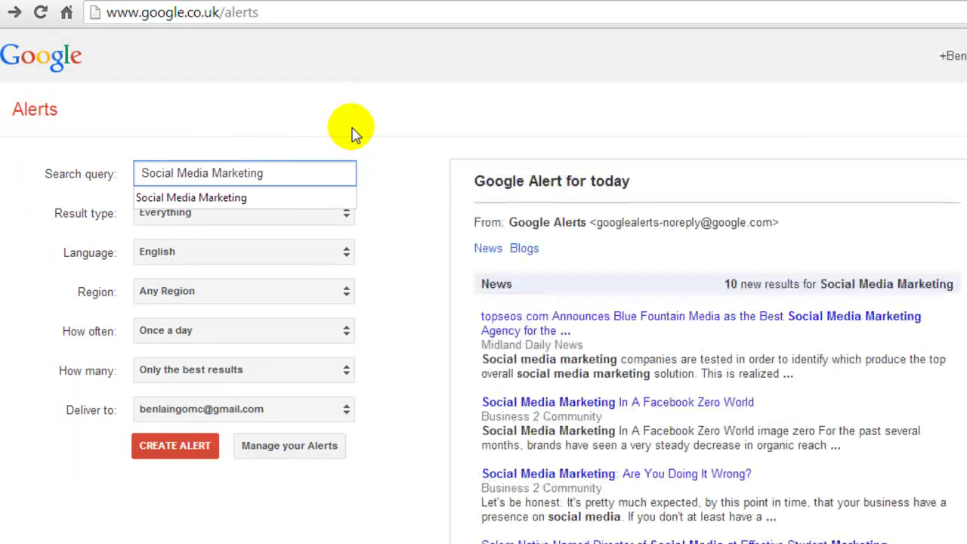
{"action": "left_click", "coordinate": [353, 133]}
{"action": "left_click", "coordinate": [295, 174]}
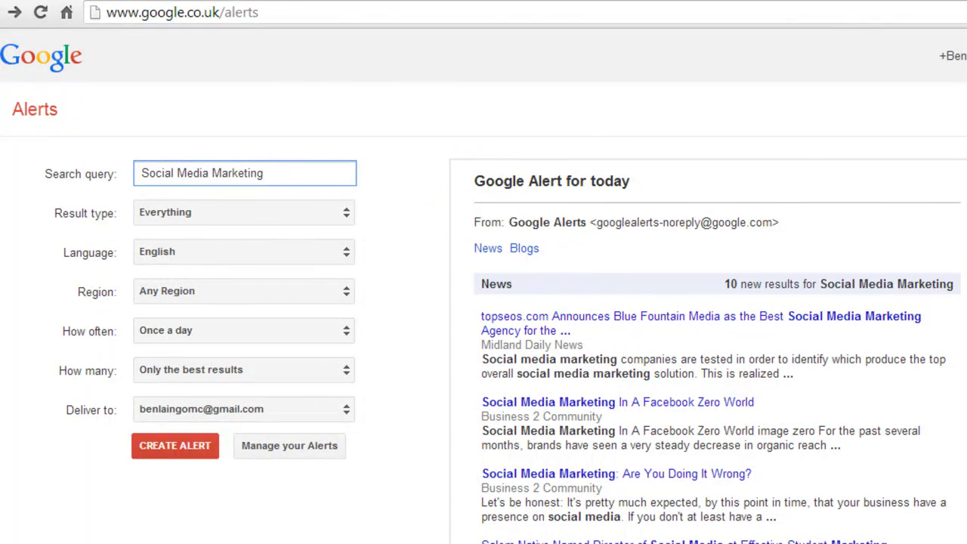
Examine the News and Blogs results in the alert preview for Social Media Marketing
{"action": "scroll", "coordinate": [483, 287], "scroll_direction": "down", "scroll_amount": 6}
{"action": "scroll", "coordinate": [718, 287], "scroll_direction": "down", "scroll_amount": 5}
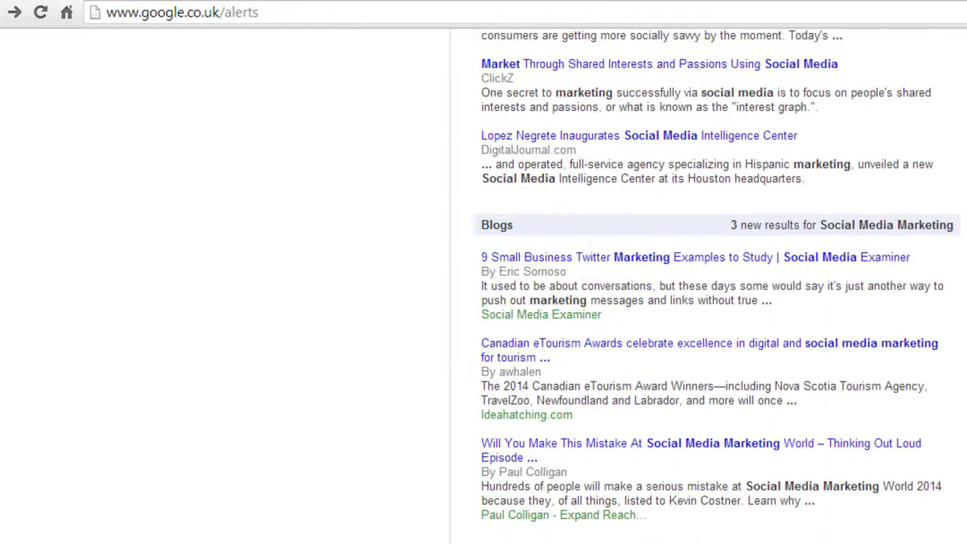
{"action": "scroll", "coordinate": [718, 287], "scroll_direction": "up", "scroll_amount": 9}
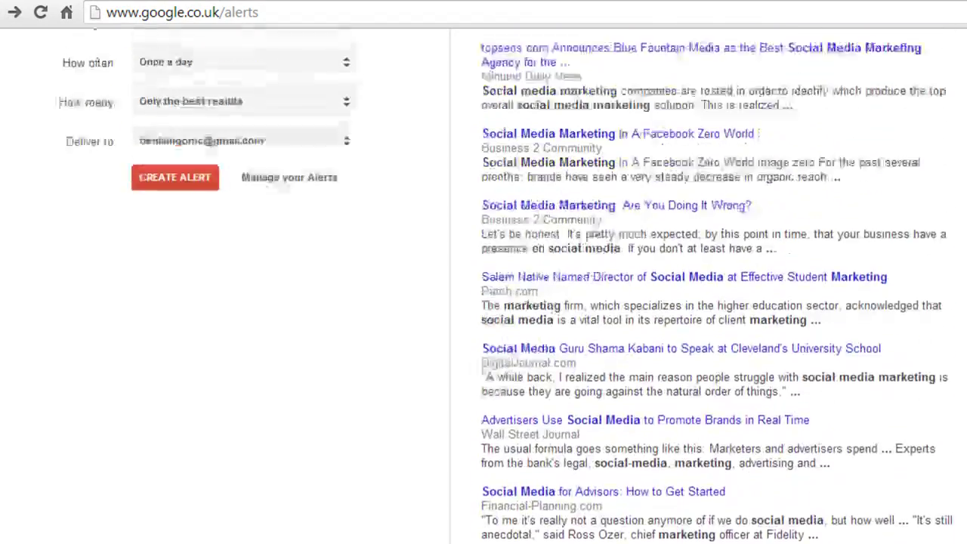
{"action": "scroll", "coordinate": [483, 287], "scroll_direction": "up", "scroll_amount": 4}
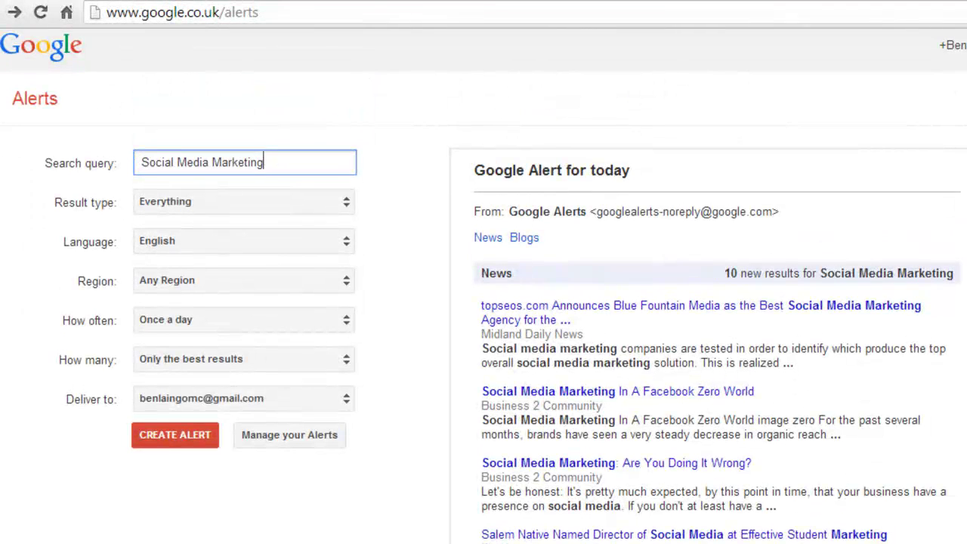
{"action": "left_click_drag", "start_coordinate": [479, 271], "coordinate": [957, 276]}
{"action": "left_click", "coordinate": [957, 276]}
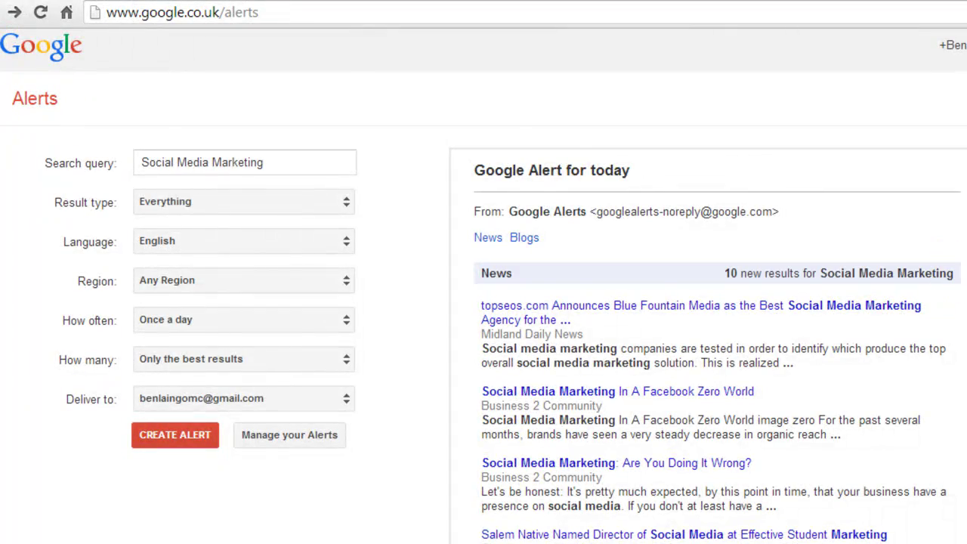
{"action": "scroll", "coordinate": [710, 302], "scroll_direction": "down", "scroll_amount": 10}
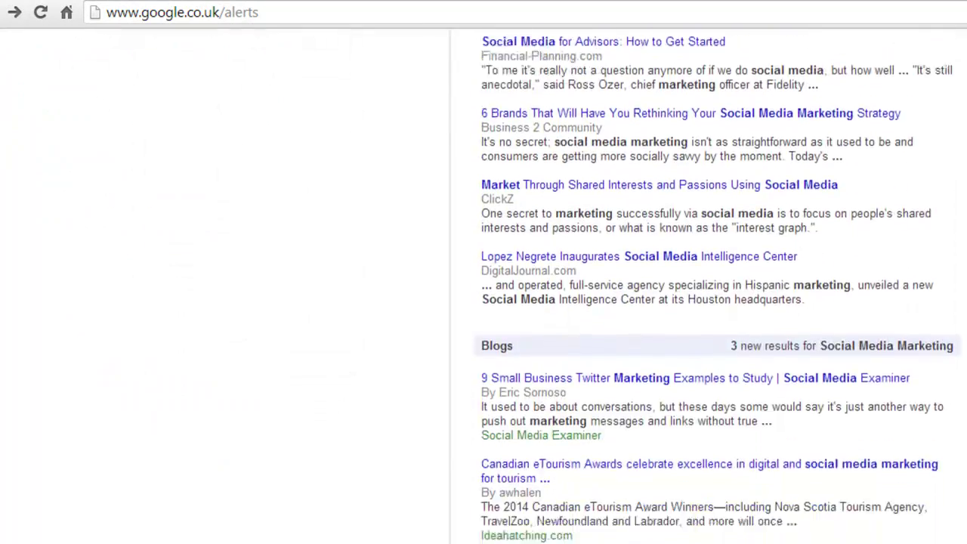
{"action": "scroll", "coordinate": [710, 303], "scroll_direction": "down", "scroll_amount": 2}
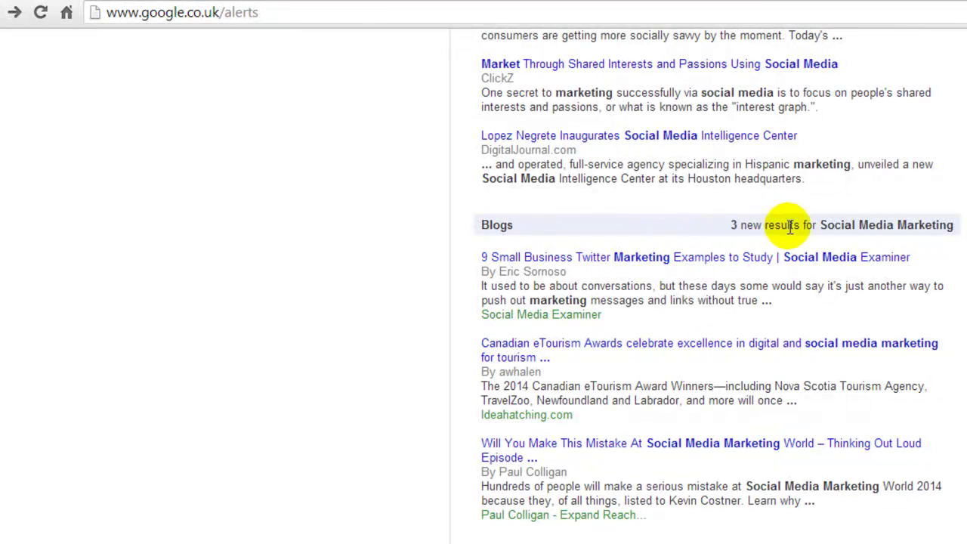
{"action": "left_click_drag", "start_coordinate": [822, 225], "coordinate": [959, 226]}
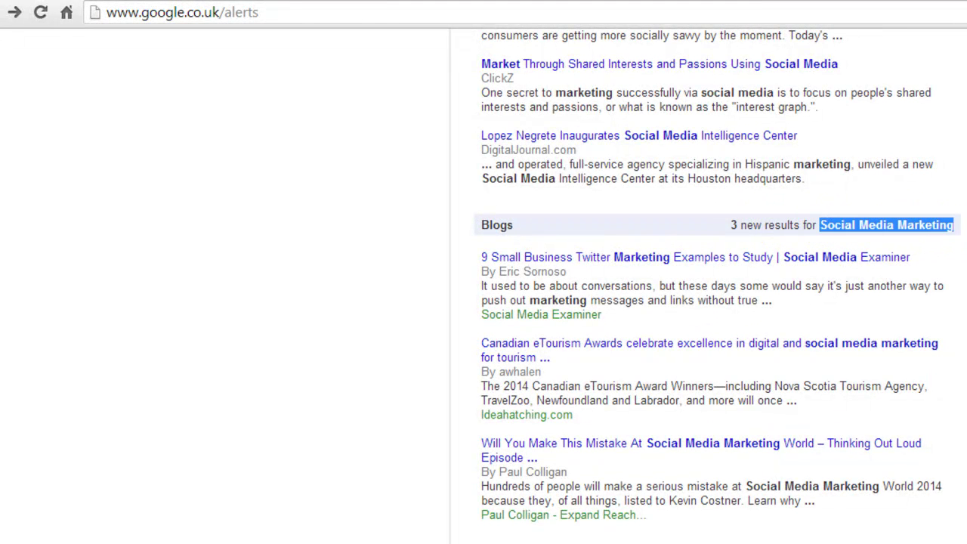
{"action": "scroll", "coordinate": [718, 279], "scroll_direction": "up", "scroll_amount": 15}
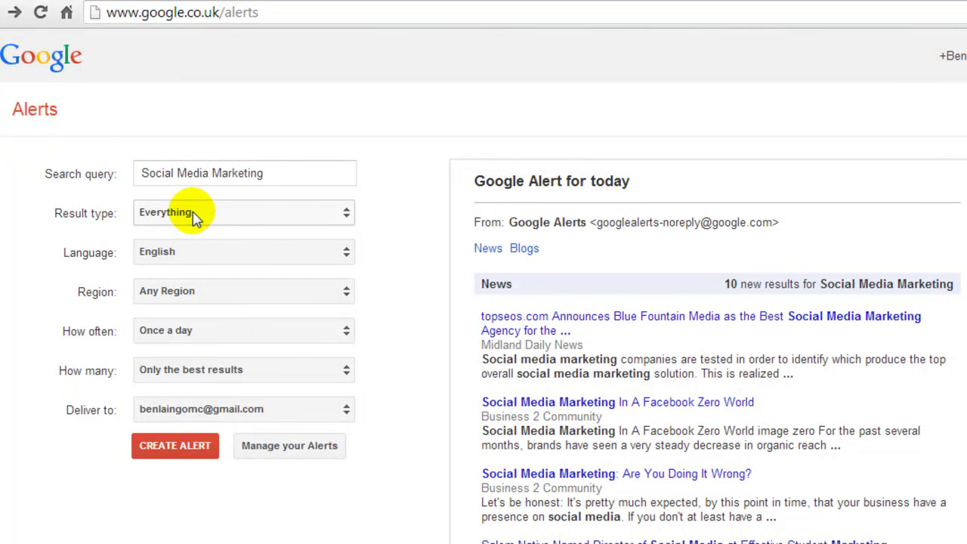
Check the available result types for the alert and choose Everything
{"action": "left_click", "coordinate": [282, 173]}
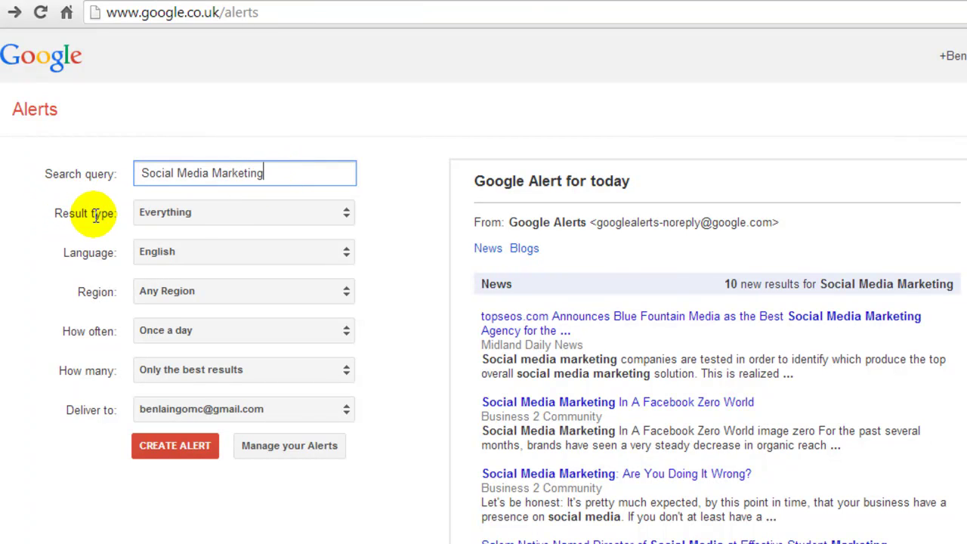
{"action": "left_click", "coordinate": [192, 220]}
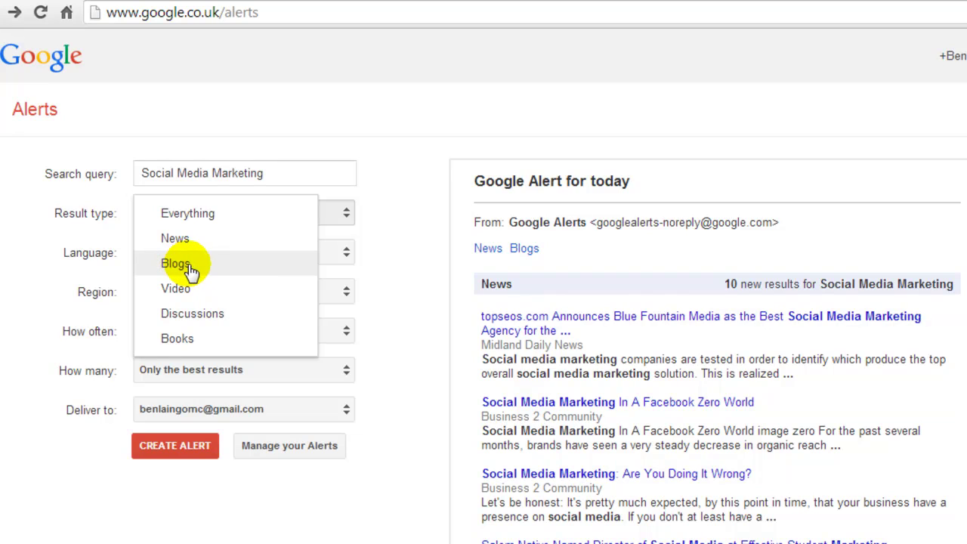
{"action": "left_click", "coordinate": [217, 217]}
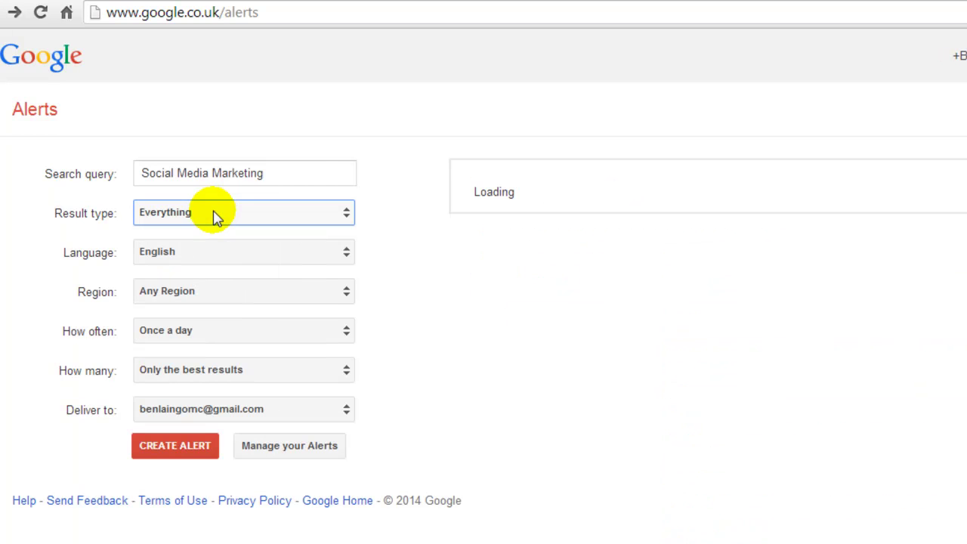
Review the language and region options available for the alert
{"action": "left_click", "coordinate": [179, 259]}
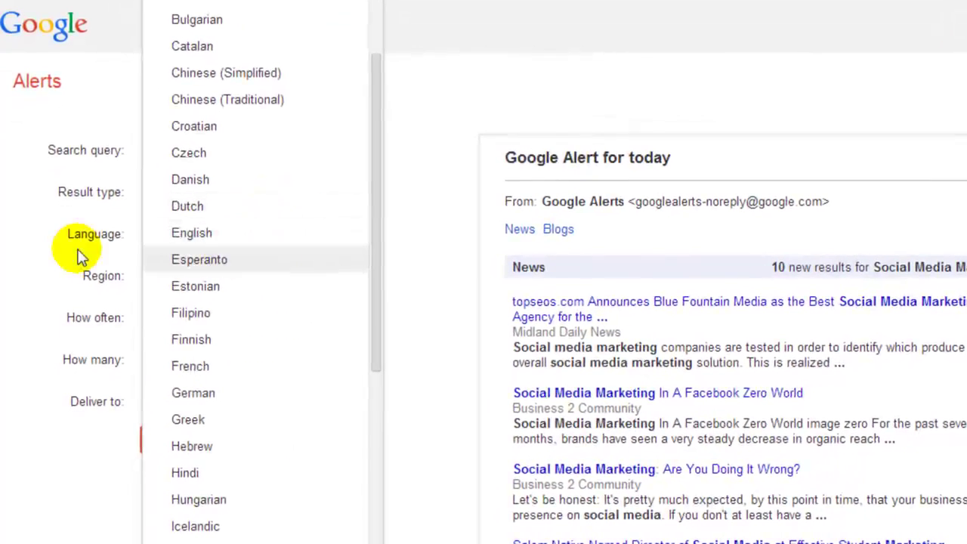
{"action": "left_click", "coordinate": [15, 256]}
{"action": "left_click", "coordinate": [178, 281]}
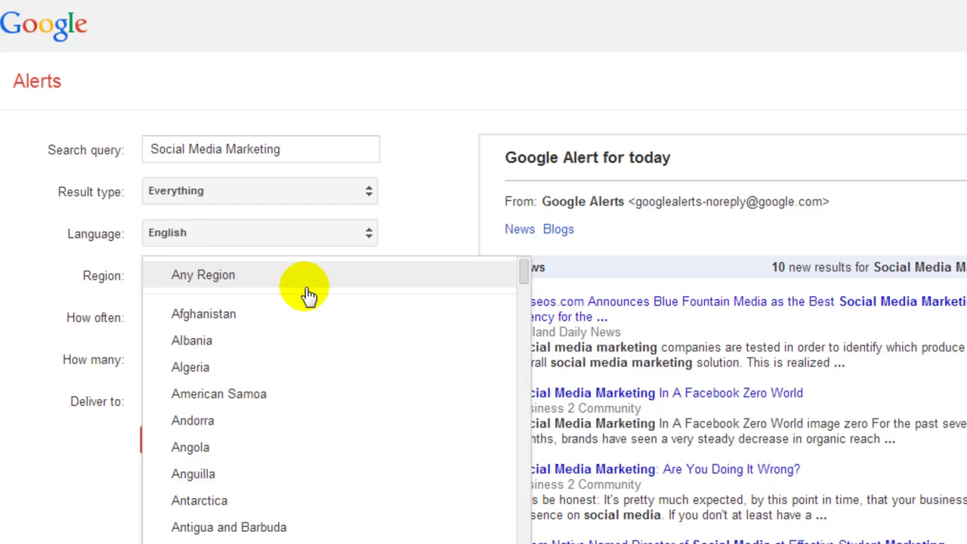
{"action": "mouse_move", "coordinate": [527, 273]}
{"action": "left_mouse_down"}
{"action": "mouse_move", "coordinate": [527, 291]}
{"action": "mouse_move", "coordinate": [527, 264]}
{"action": "left_mouse_up"}
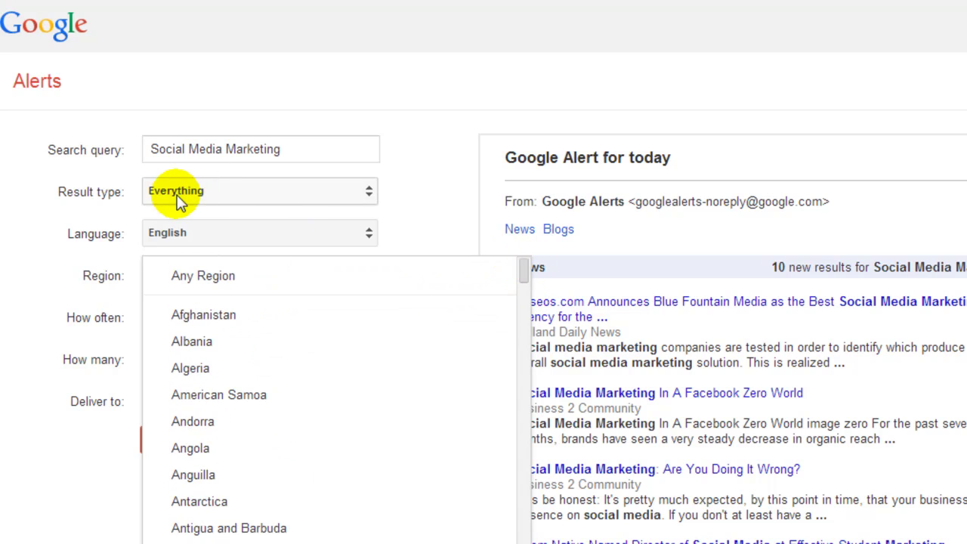
{"action": "left_click", "coordinate": [42, 210]}
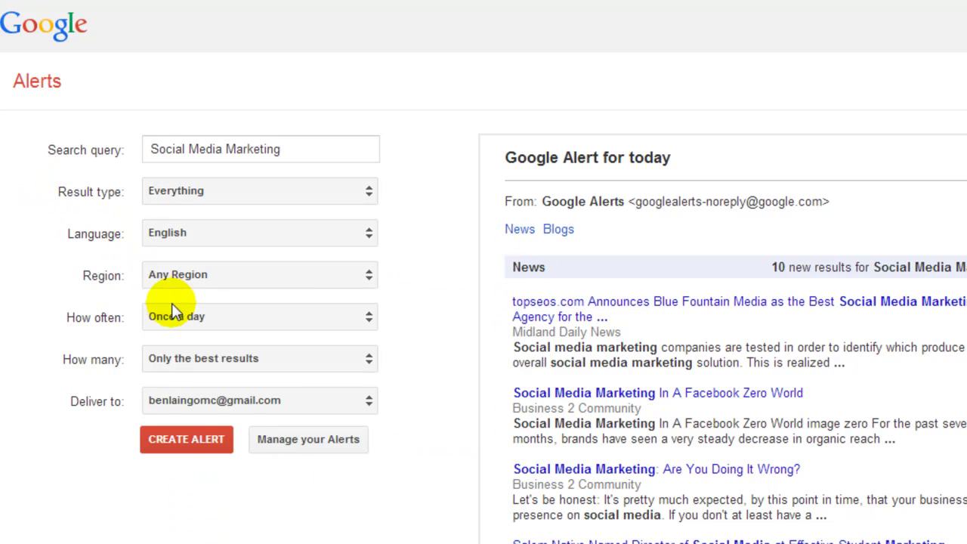
Set the alert frequency to Once a week and limit the amount to Only the best results
{"action": "left_click", "coordinate": [205, 323]}
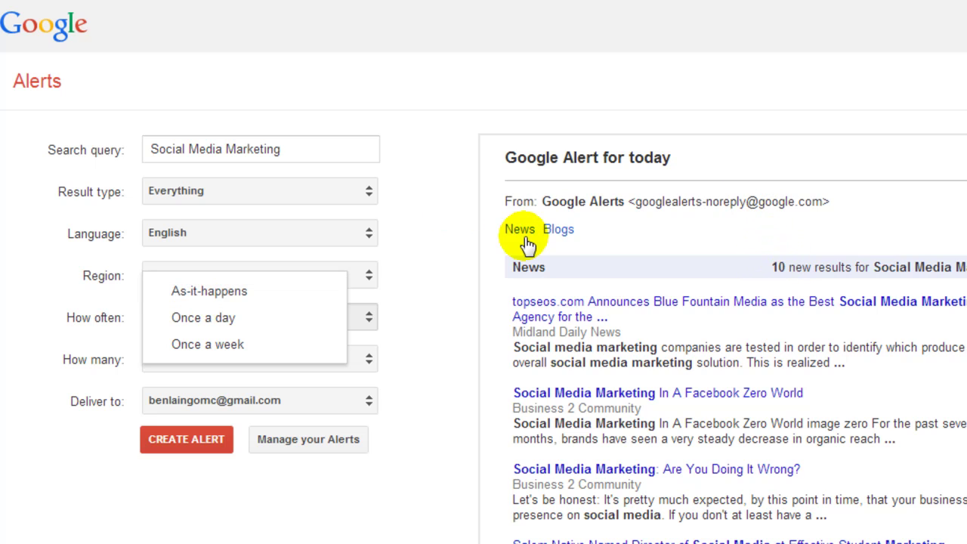
{"action": "left_click", "coordinate": [234, 347]}
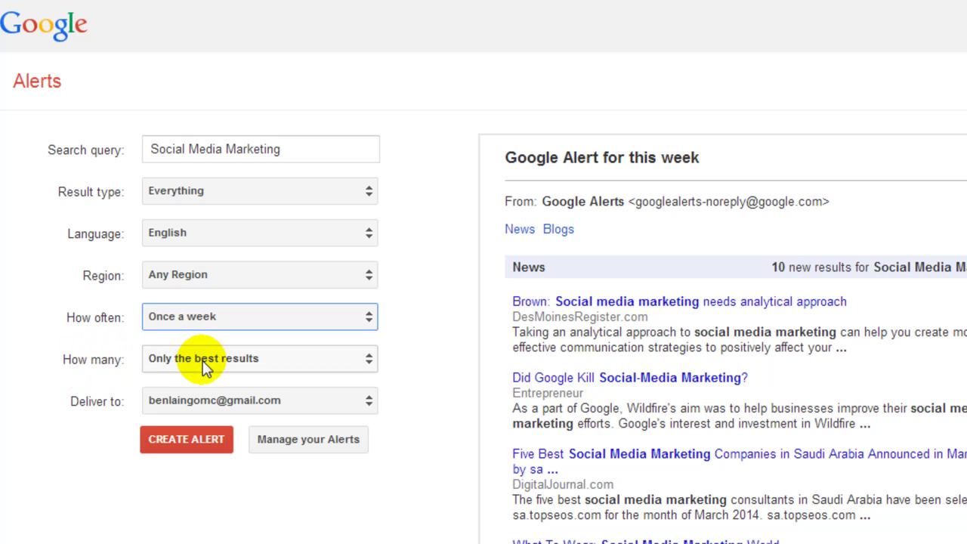
{"action": "left_click", "coordinate": [215, 367]}
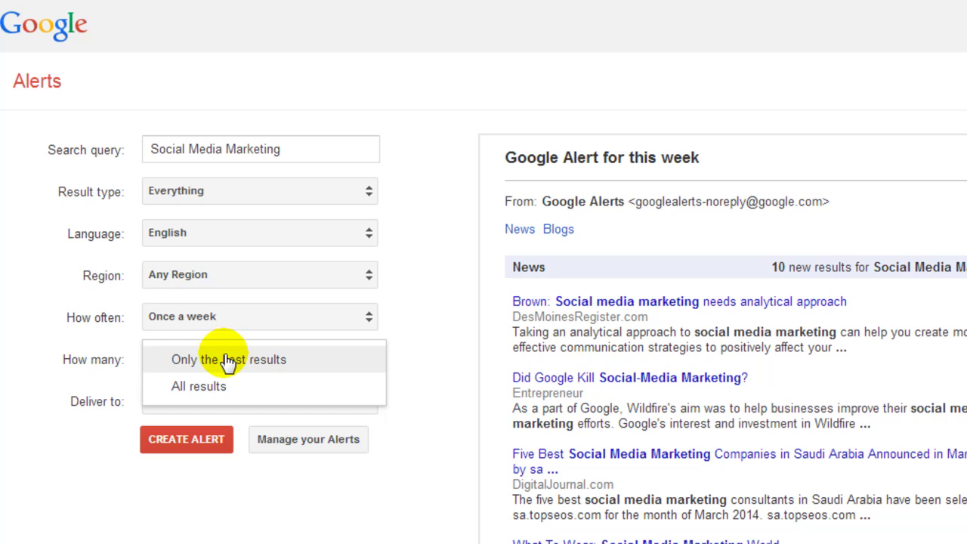
{"action": "left_click", "coordinate": [265, 360]}
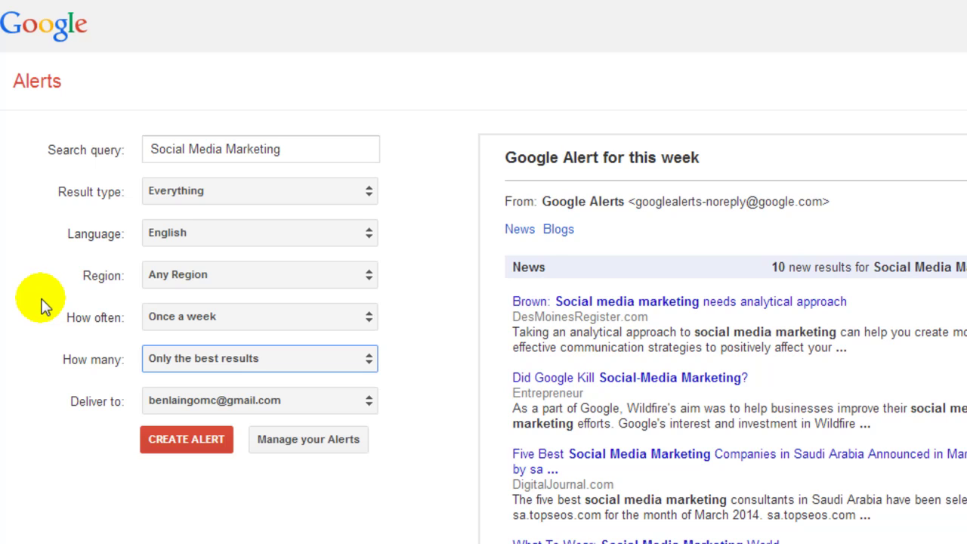
{"action": "left_click", "coordinate": [39, 307]}
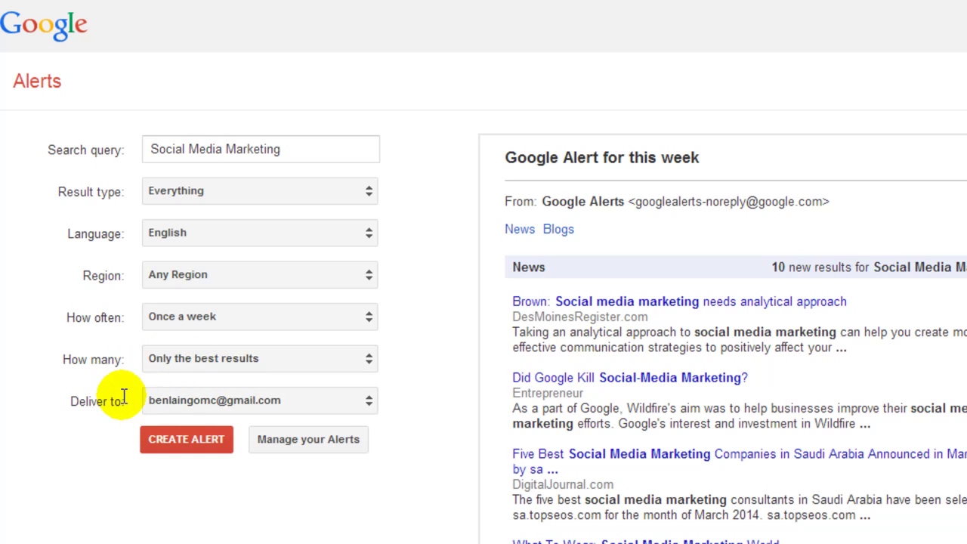
Review the alert's delivery options and set delivery to Feed
{"action": "left_click", "coordinate": [195, 400]}
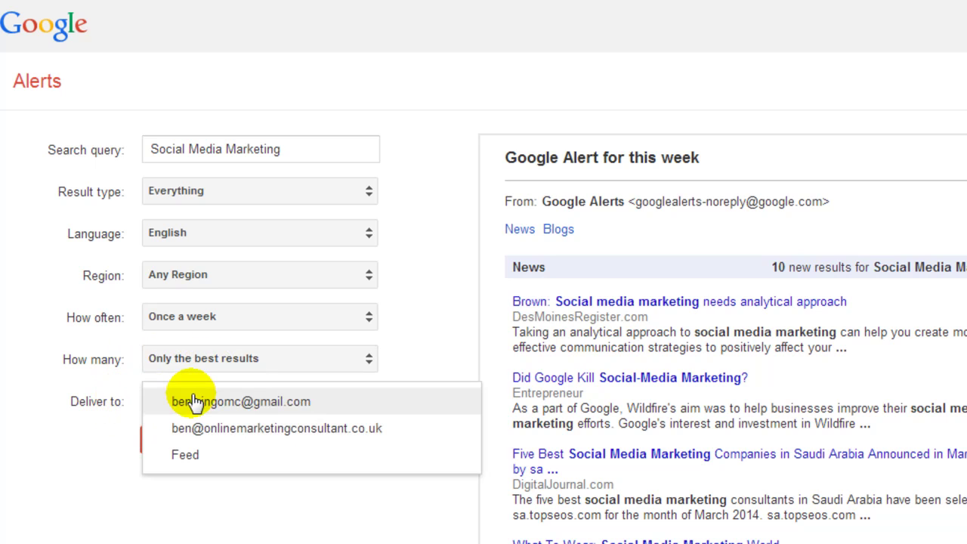
{"action": "left_click", "coordinate": [90, 419]}
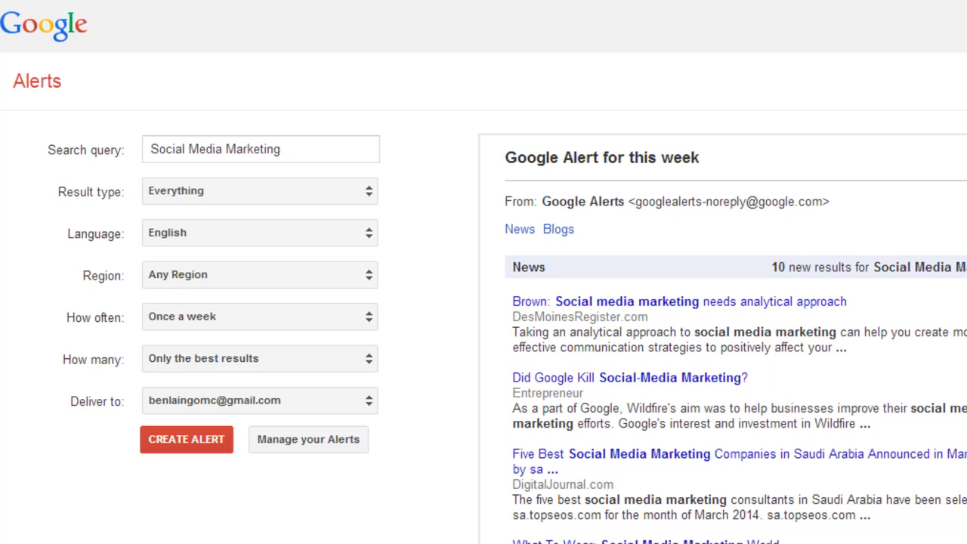
{"action": "left_click", "coordinate": [340, 405]}
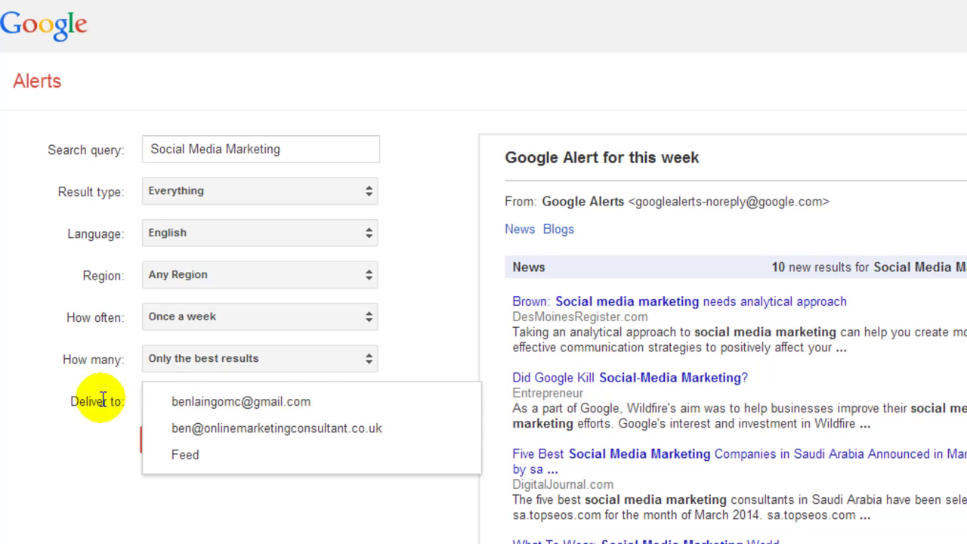
{"action": "left_click", "coordinate": [3, 385]}
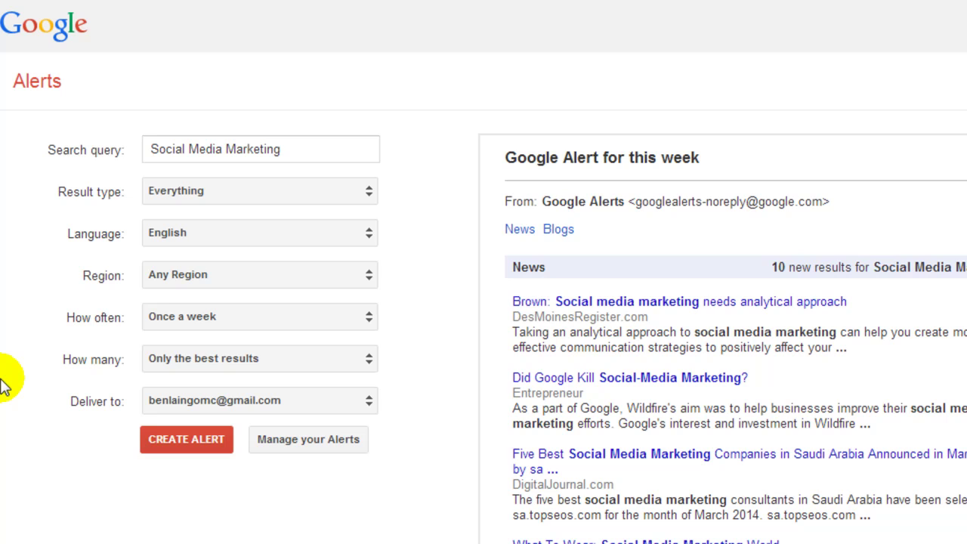
{"action": "left_click", "coordinate": [252, 408]}
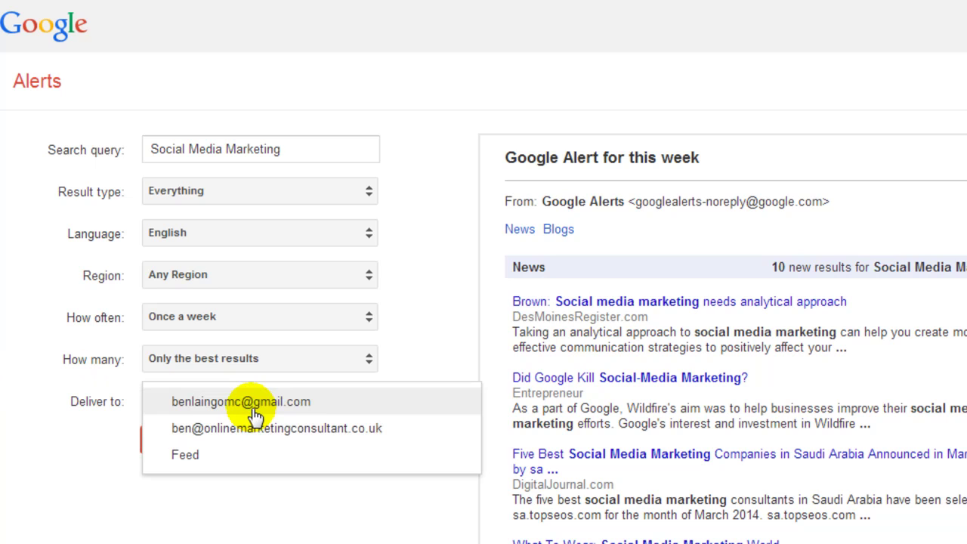
{"action": "left_click", "coordinate": [187, 457]}
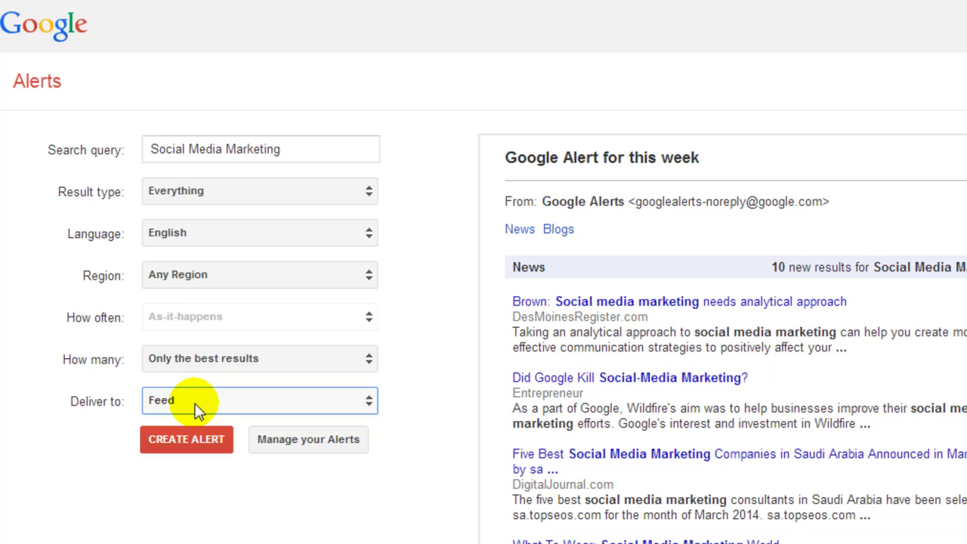
{"action": "left_click_drag", "start_coordinate": [305, 149], "coordinate": [125, 124]}
{"action": "left_click", "coordinate": [327, 147]}
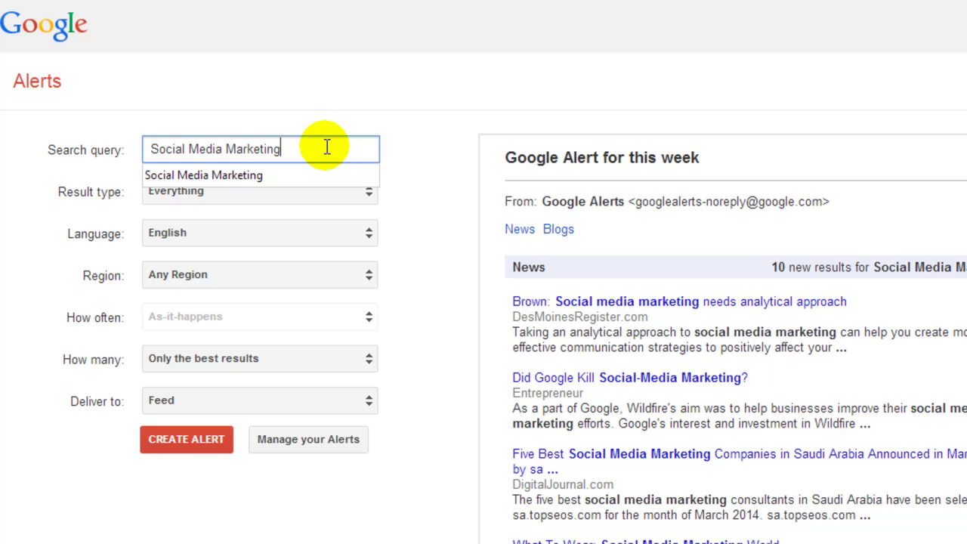
{"action": "left_click", "coordinate": [332, 94]}
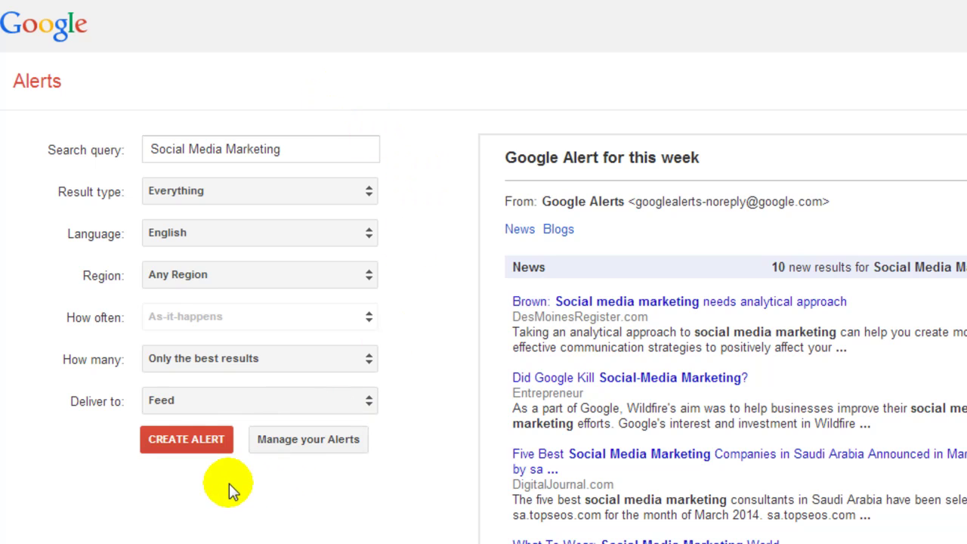
Set the alert's delivery to the consultant's business email address instead of the feed
{"action": "left_click", "coordinate": [204, 405]}
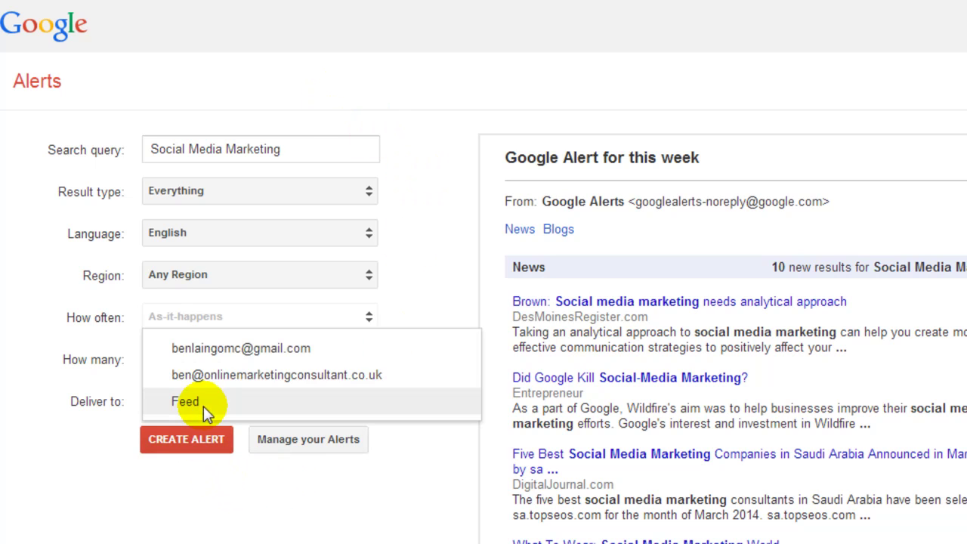
{"action": "left_click", "coordinate": [237, 376]}
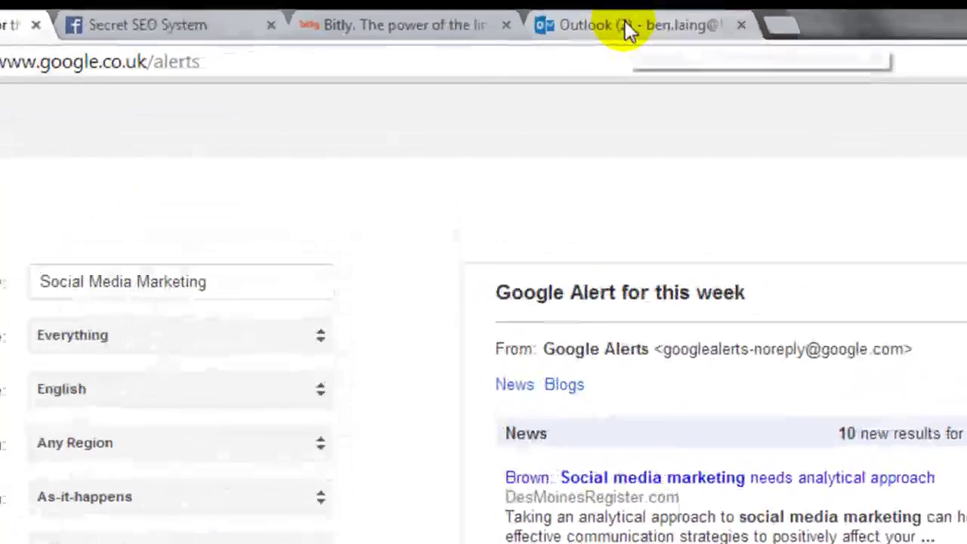
Switch to the Outlook inbox, open the "Google Alert - blogging" email and check its update frequency
{"action": "left_click", "coordinate": [566, 18]}
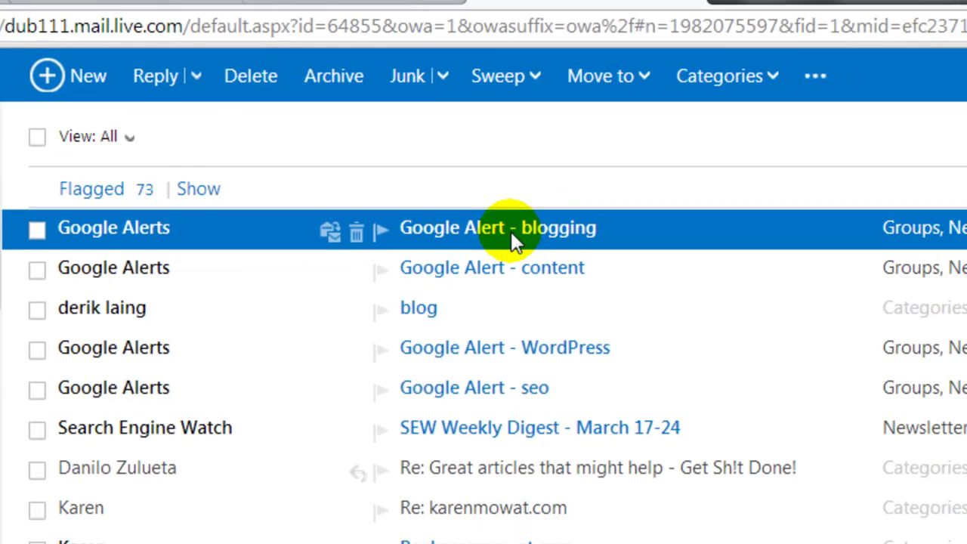
{"action": "left_click", "coordinate": [586, 302]}
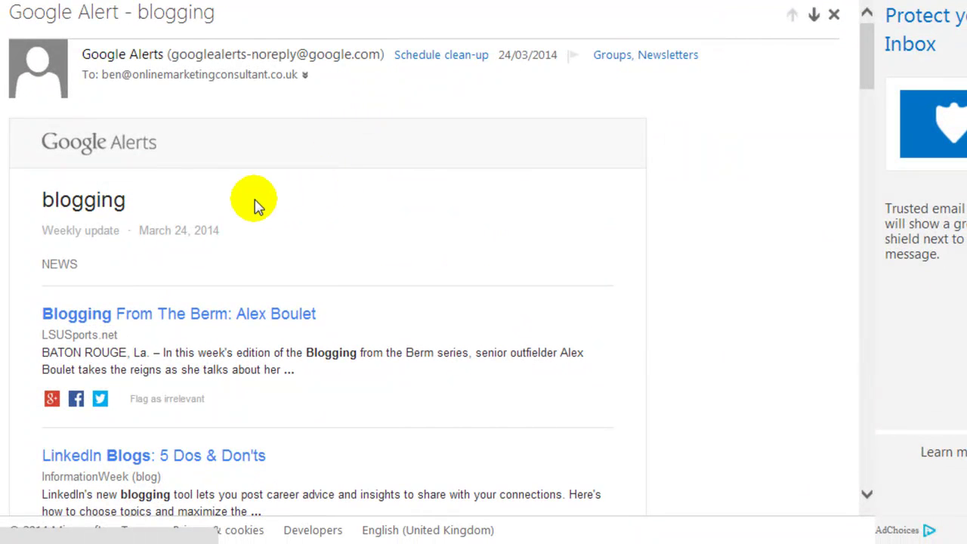
{"action": "scroll", "coordinate": [254, 203], "scroll_direction": "down", "scroll_amount": 1}
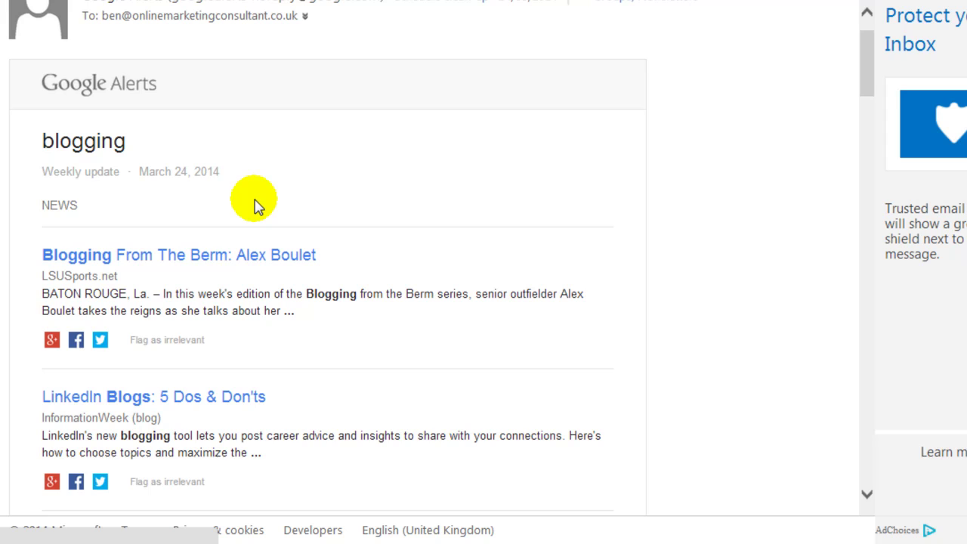
{"action": "left_click_drag", "start_coordinate": [42, 171], "coordinate": [116, 172]}
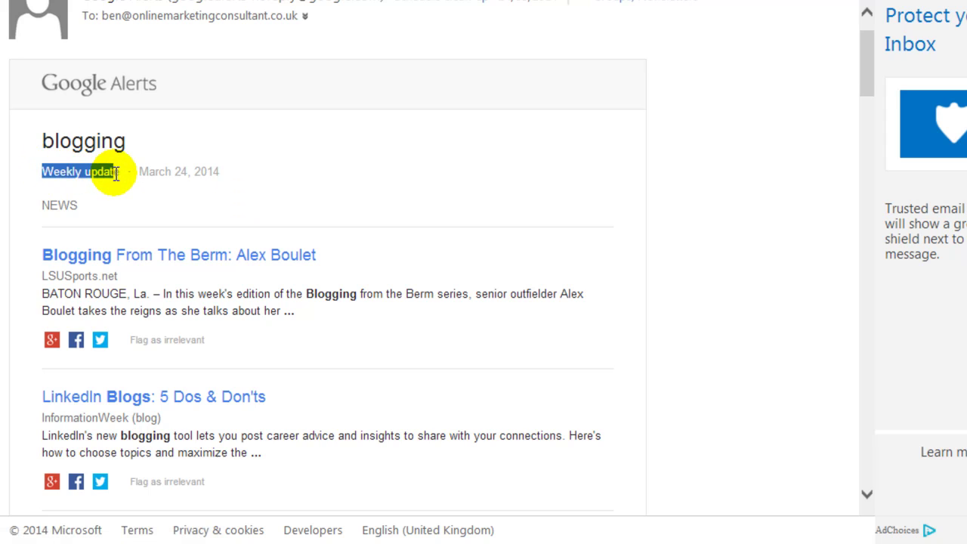
{"action": "left_click", "coordinate": [123, 204]}
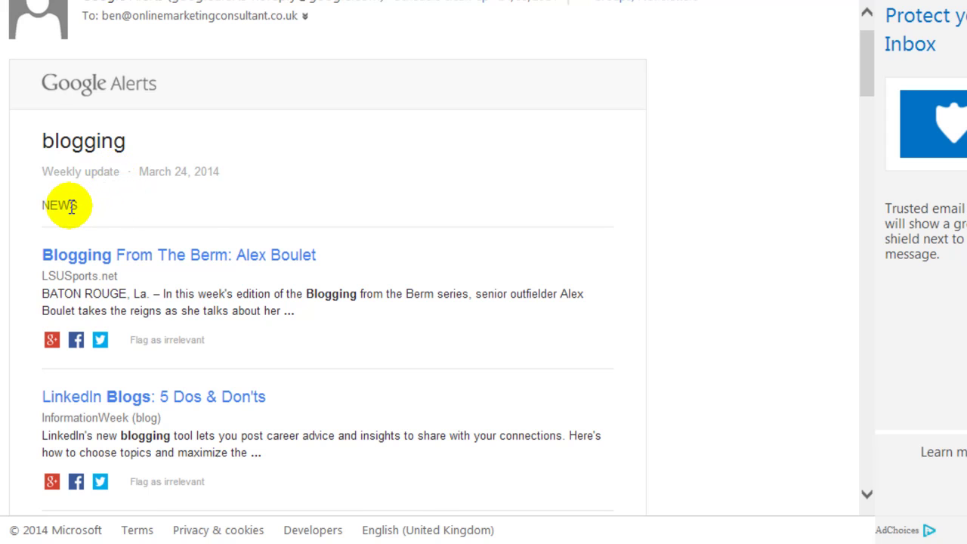
Examine the articles listed under News and Blogs in the blogging alert email
{"action": "scroll", "coordinate": [66, 207], "scroll_direction": "down", "scroll_amount": 5}
{"action": "scroll", "coordinate": [68, 213], "scroll_direction": "down", "scroll_amount": 10}
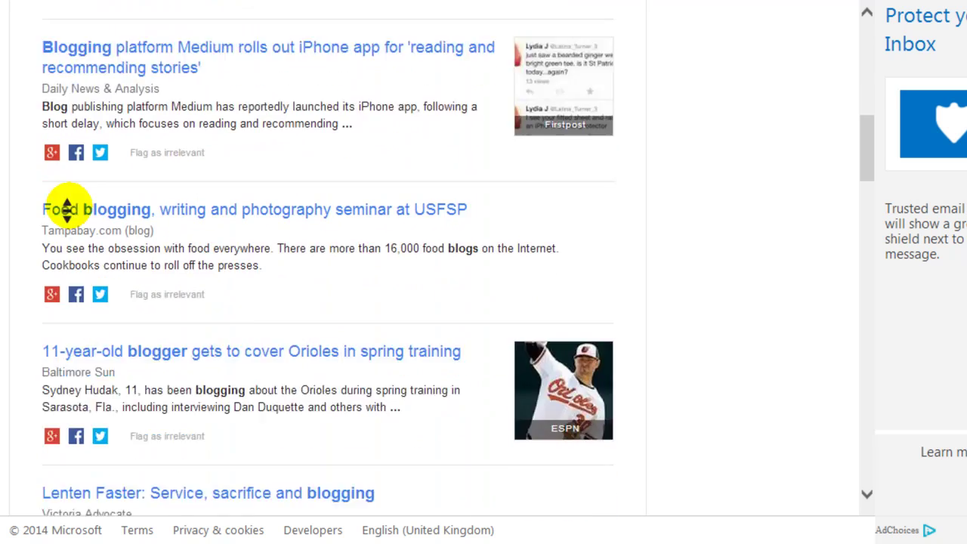
{"action": "scroll", "coordinate": [72, 214], "scroll_direction": "down", "scroll_amount": 12}
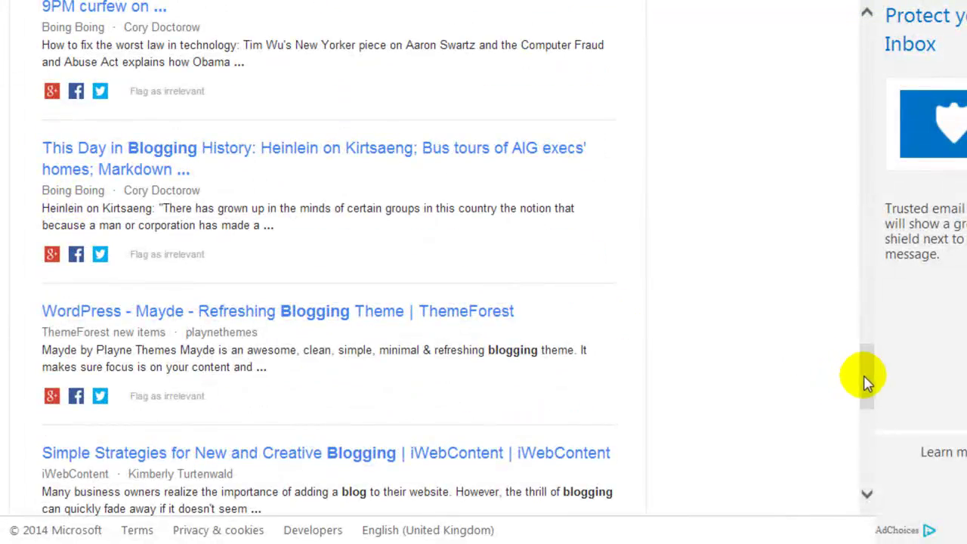
{"action": "left_click_drag", "start_coordinate": [866, 383], "coordinate": [849, 56]}
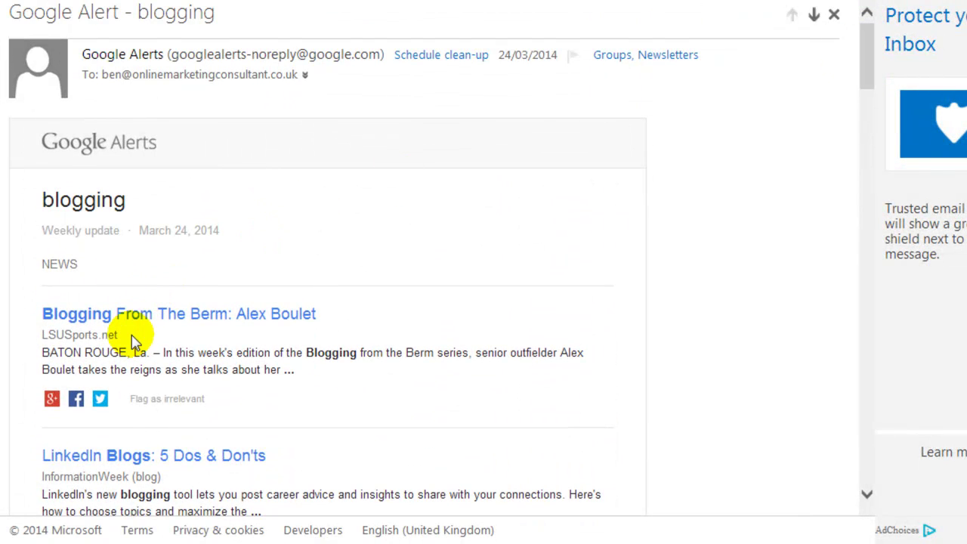
{"action": "scroll", "coordinate": [133, 340], "scroll_direction": "down", "scroll_amount": 4}
{"action": "scroll", "coordinate": [132, 340], "scroll_direction": "down", "scroll_amount": 5}
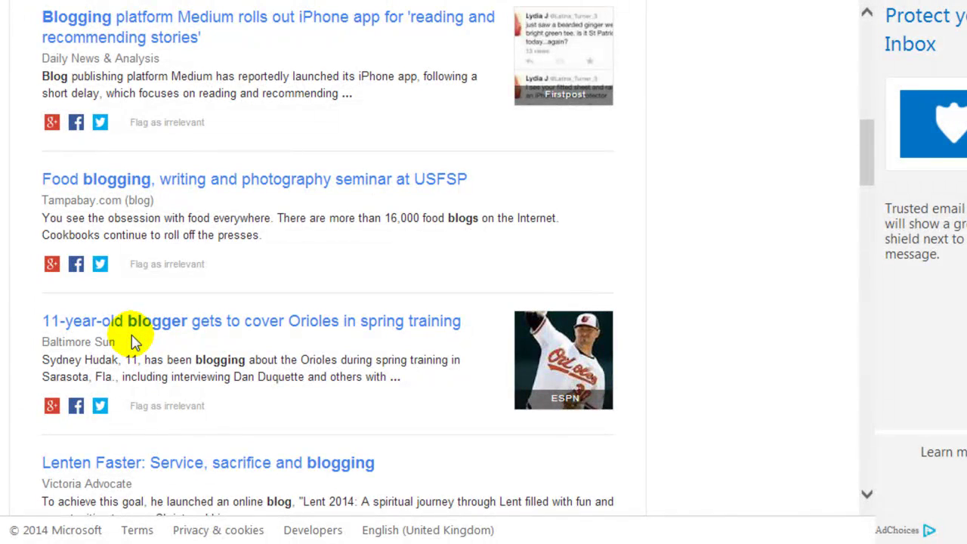
{"action": "scroll", "coordinate": [134, 341], "scroll_direction": "down", "scroll_amount": 3}
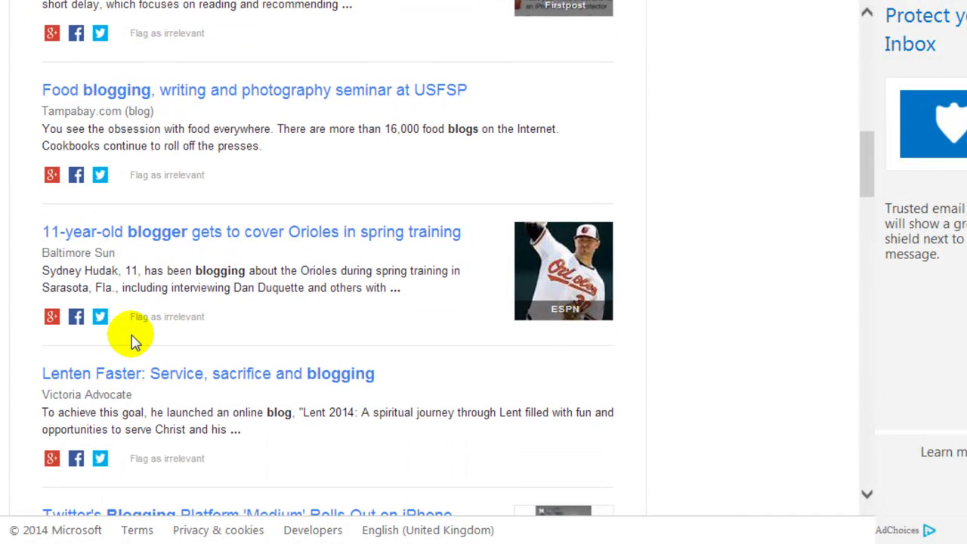
{"action": "scroll", "coordinate": [133, 342], "scroll_direction": "down", "scroll_amount": 10}
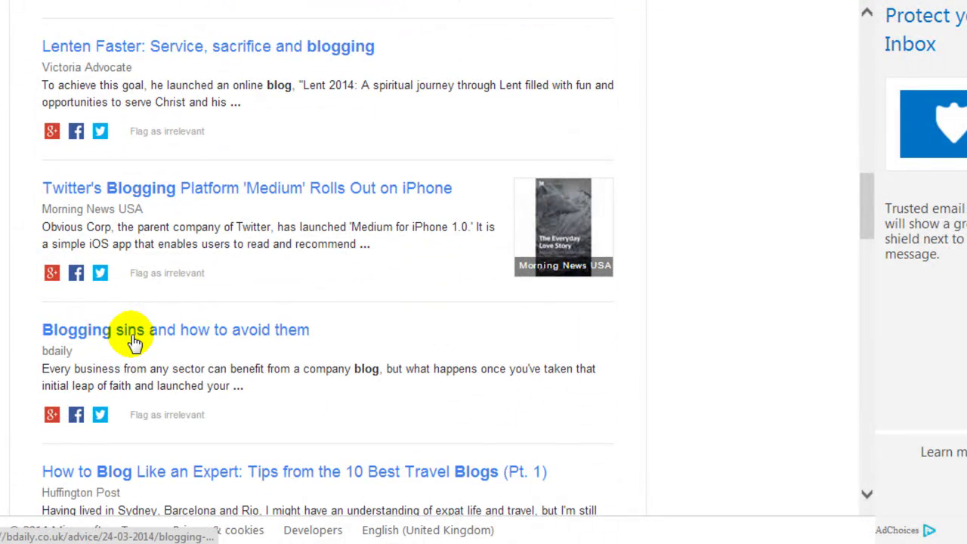
{"action": "scroll", "coordinate": [130, 339], "scroll_direction": "down", "scroll_amount": 4}
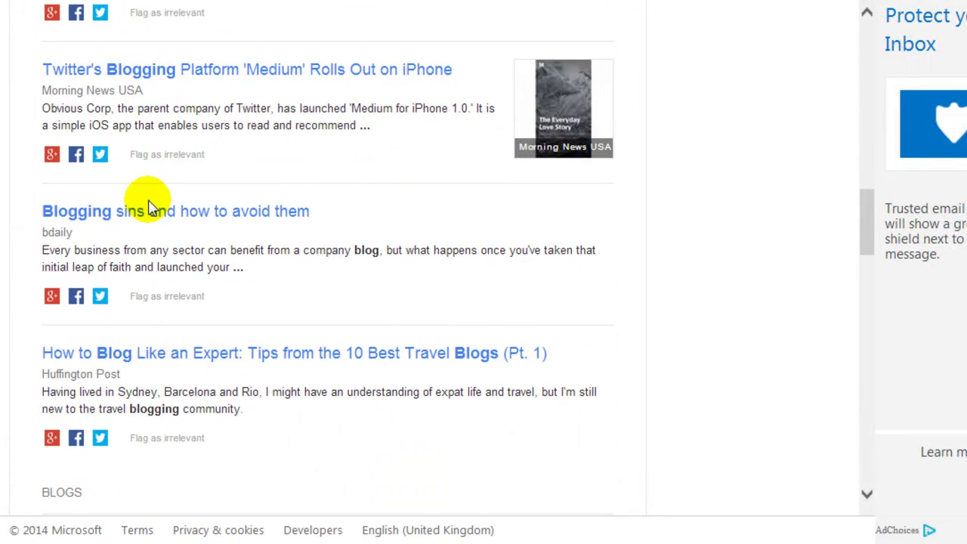
{"action": "scroll", "coordinate": [149, 207], "scroll_direction": "down", "scroll_amount": 8}
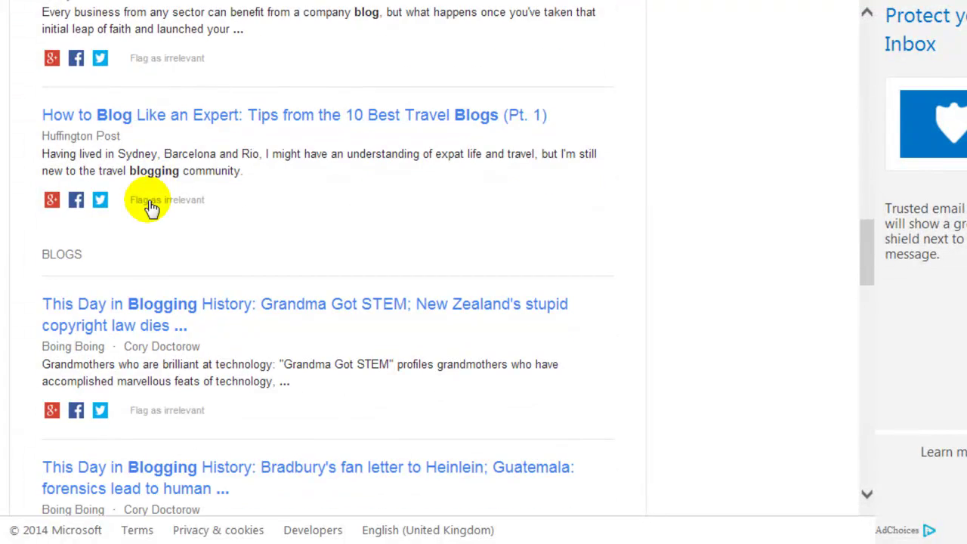
{"action": "scroll", "coordinate": [152, 208], "scroll_direction": "down", "scroll_amount": 6}
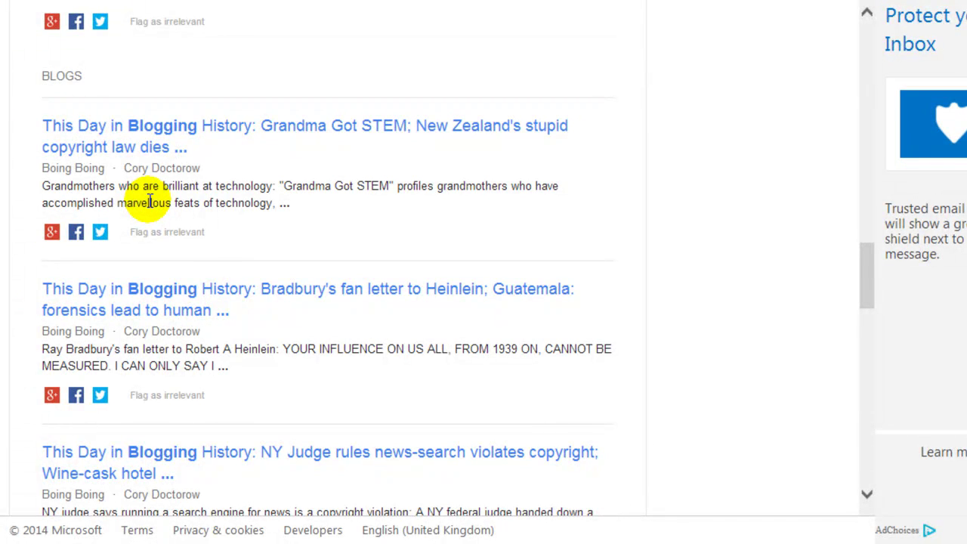
Open the "WordPress - Mayde - Refreshing Blogging Theme | ThemeForest" result from the alert's Blogs section
{"action": "right_click", "coordinate": [176, 146]}
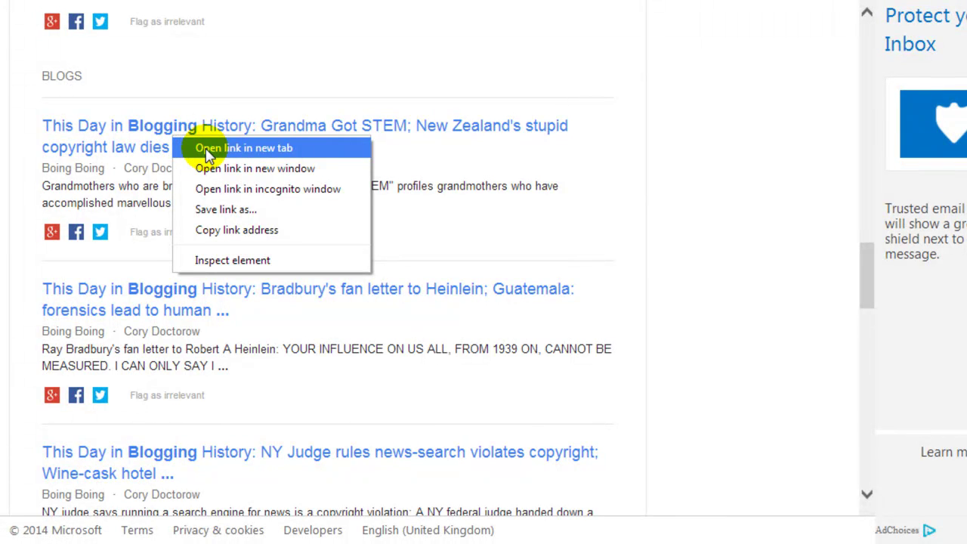
{"action": "left_click", "coordinate": [150, 185]}
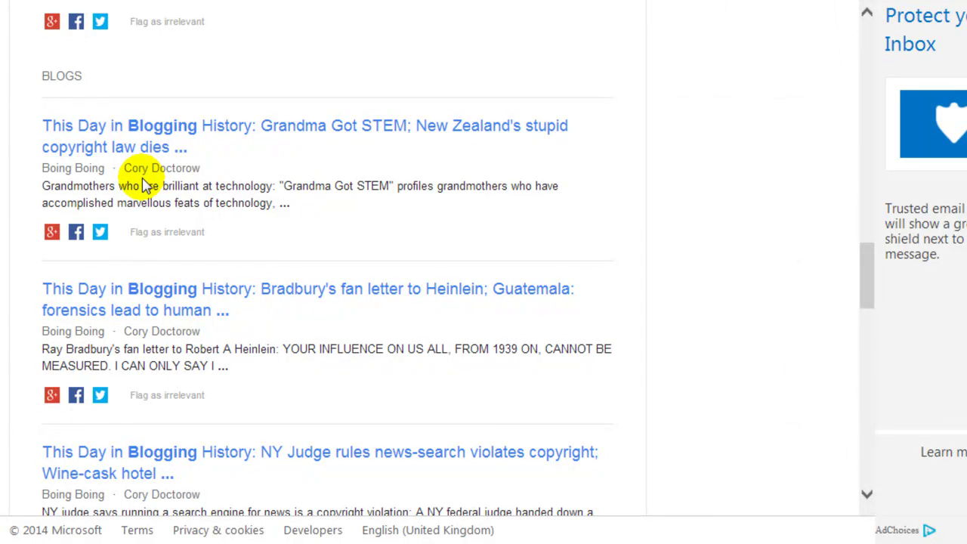
{"action": "scroll", "coordinate": [144, 185], "scroll_direction": "down", "scroll_amount": 4}
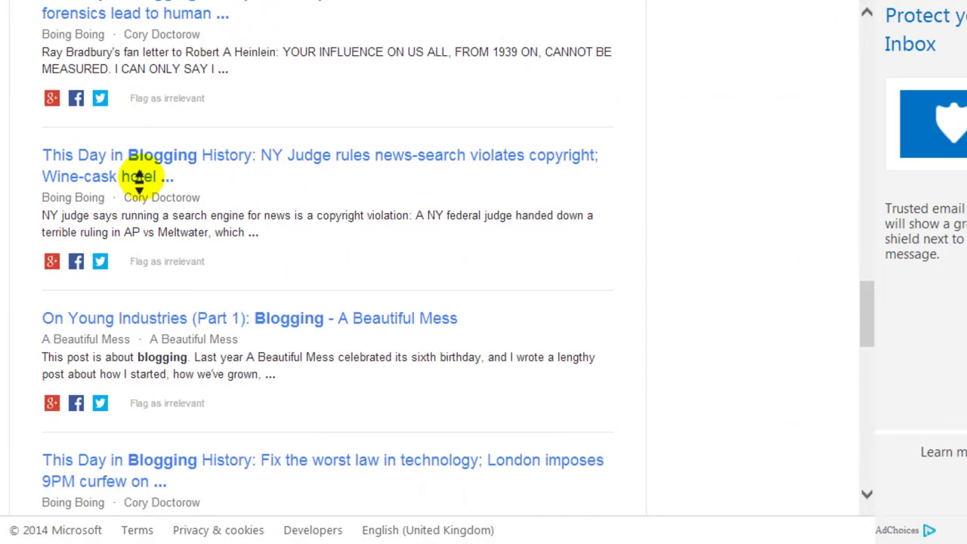
{"action": "scroll", "coordinate": [145, 185], "scroll_direction": "down", "scroll_amount": 7}
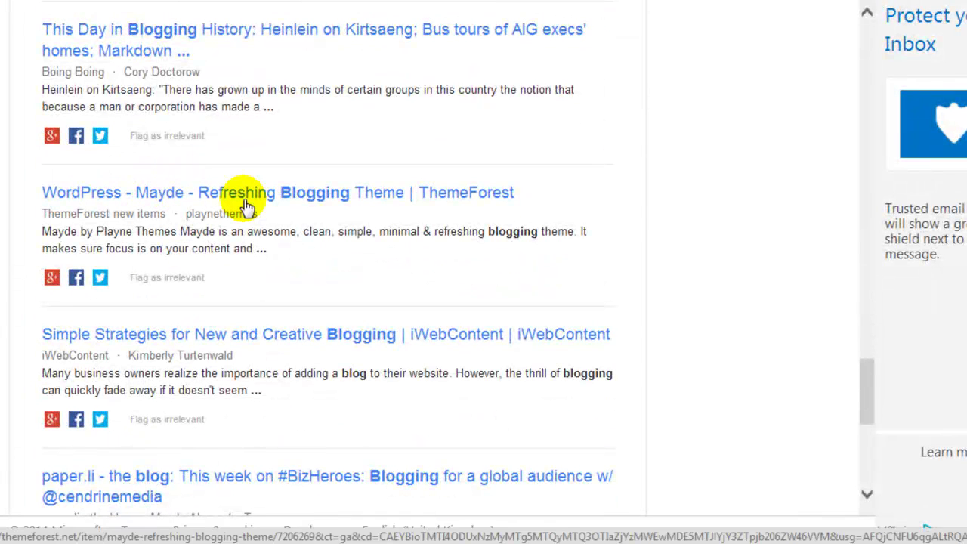
{"action": "left_click", "coordinate": [243, 204]}
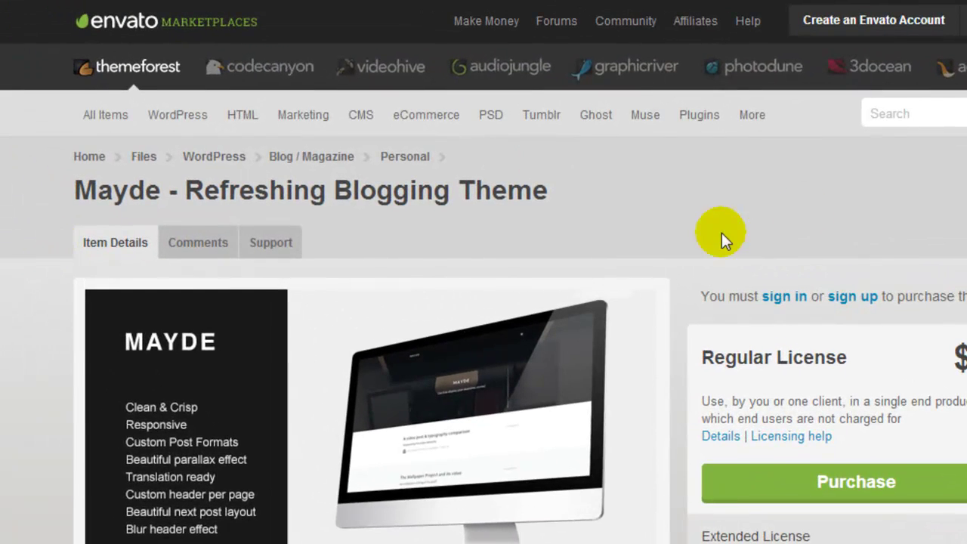
Look over the Mayde theme page on ThemeForest and copy its web address
{"action": "scroll", "coordinate": [483, 272], "scroll_direction": "down", "scroll_amount": 15}
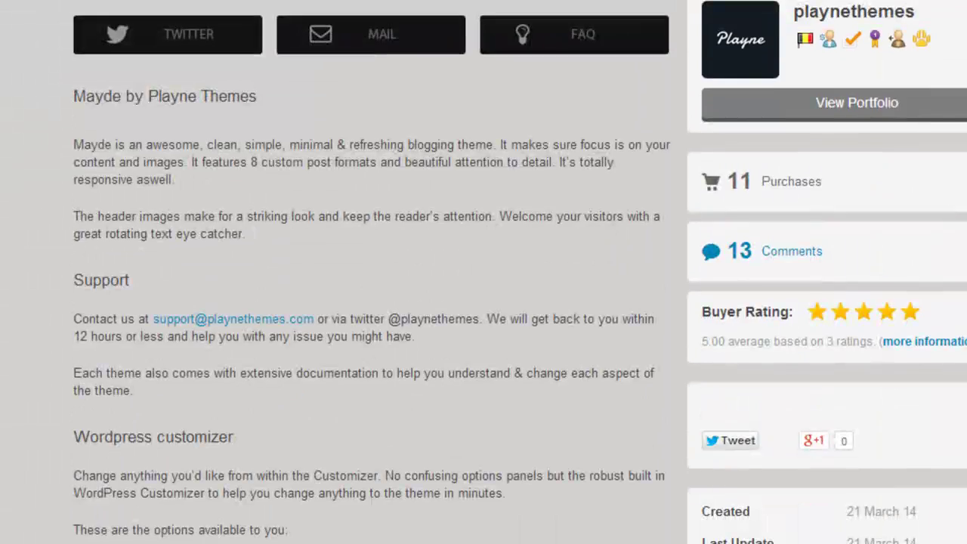
{"action": "scroll", "coordinate": [483, 273], "scroll_direction": "down", "scroll_amount": 15}
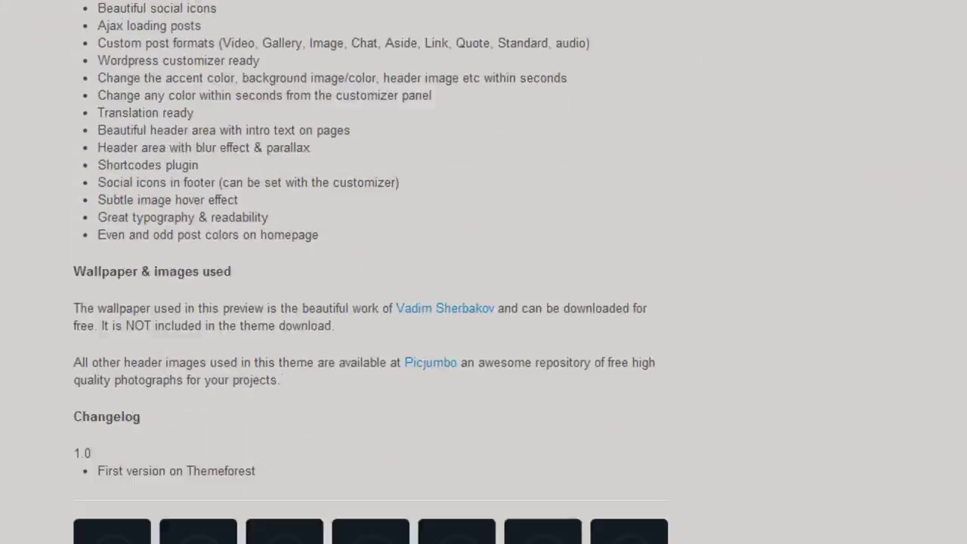
{"action": "scroll", "coordinate": [483, 272], "scroll_direction": "up", "scroll_amount": 20}
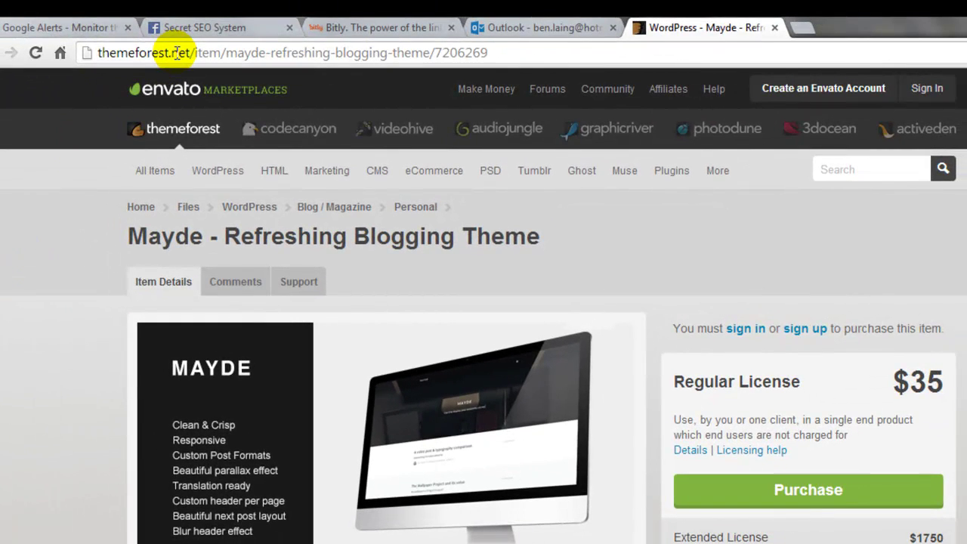
{"action": "right_click", "coordinate": [176, 53]}
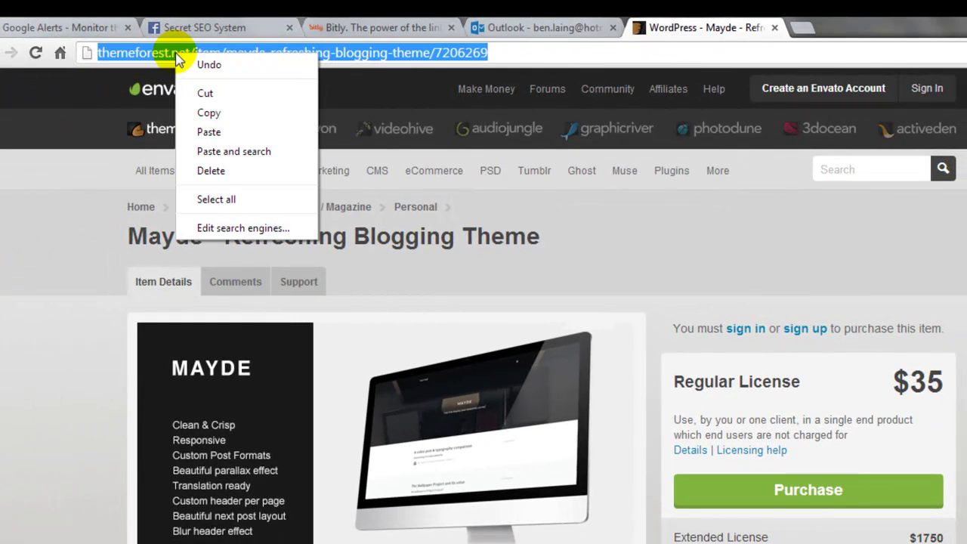
{"action": "left_click", "coordinate": [209, 113]}
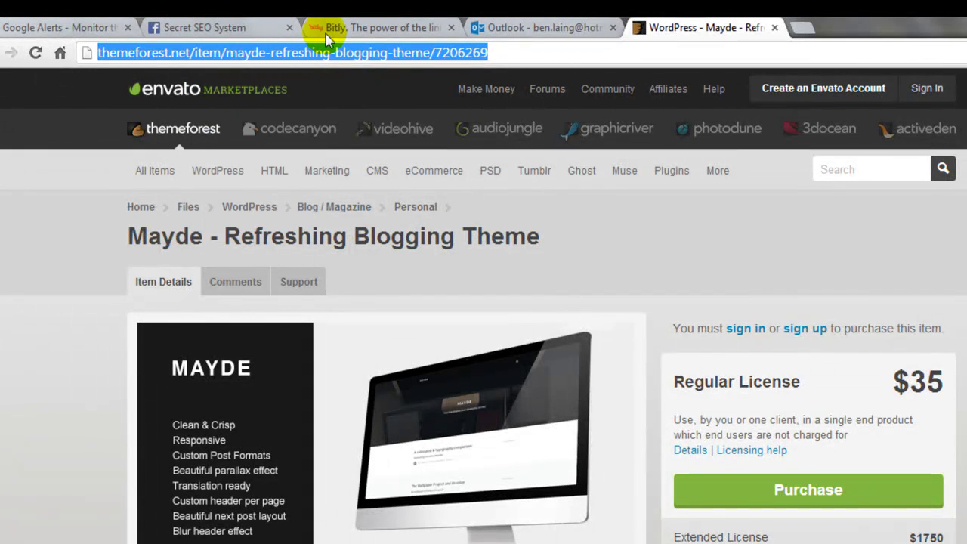
Switch to the Bitly site and shorten the copied ThemeForest link
{"action": "left_click", "coordinate": [219, 28]}
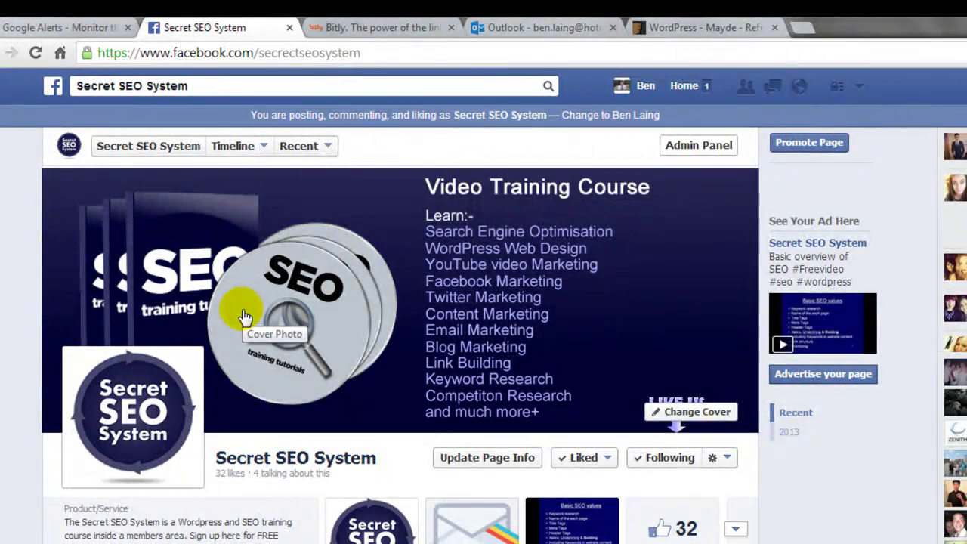
{"action": "left_click", "coordinate": [351, 27]}
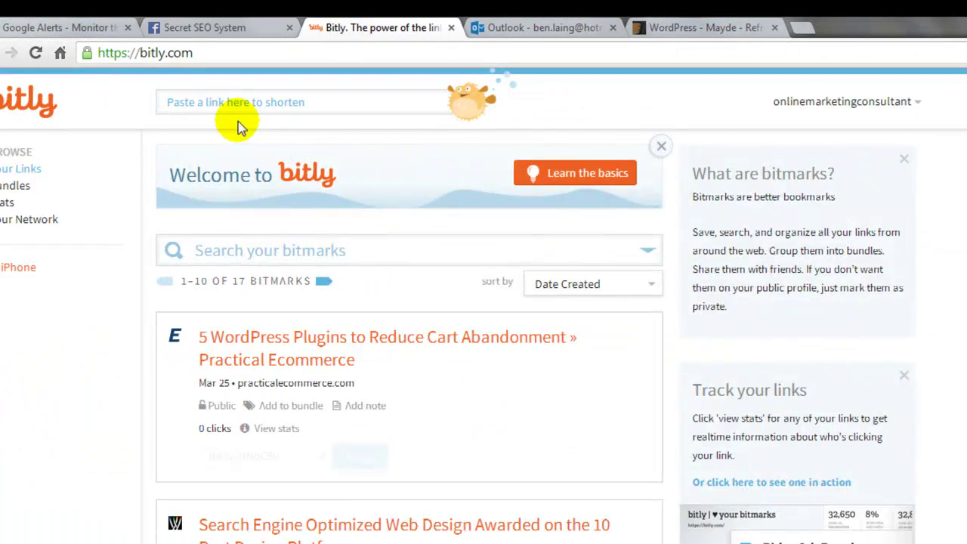
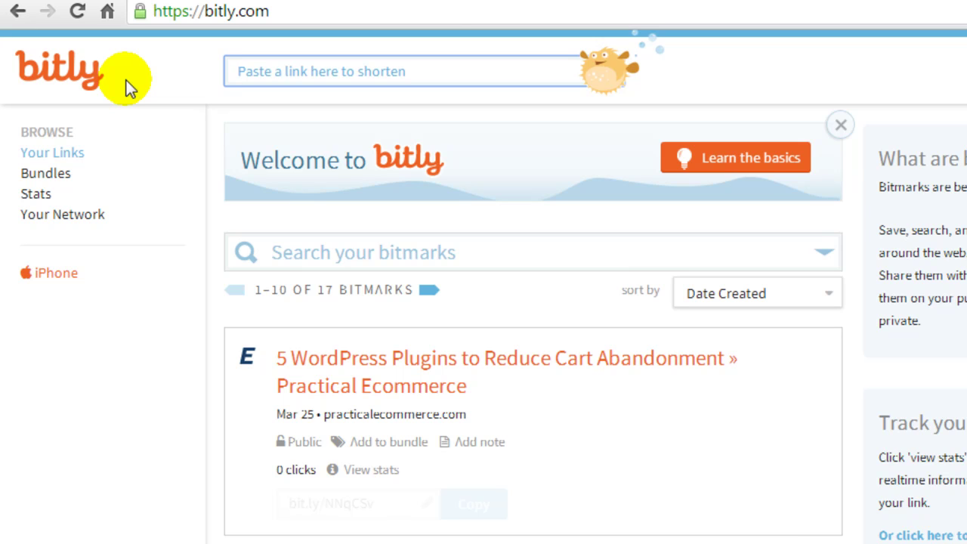
{"action": "right_click", "coordinate": [262, 74]}
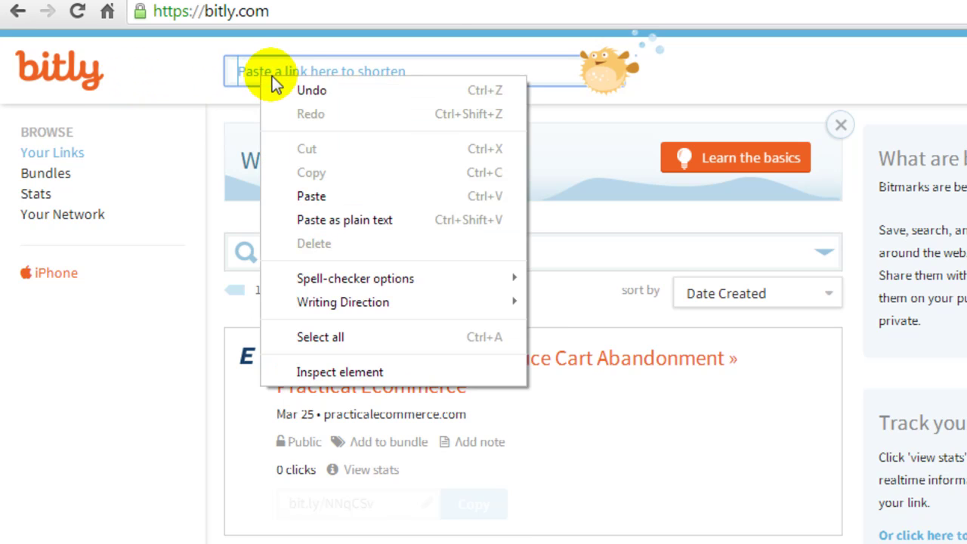
{"action": "left_click", "coordinate": [353, 195]}
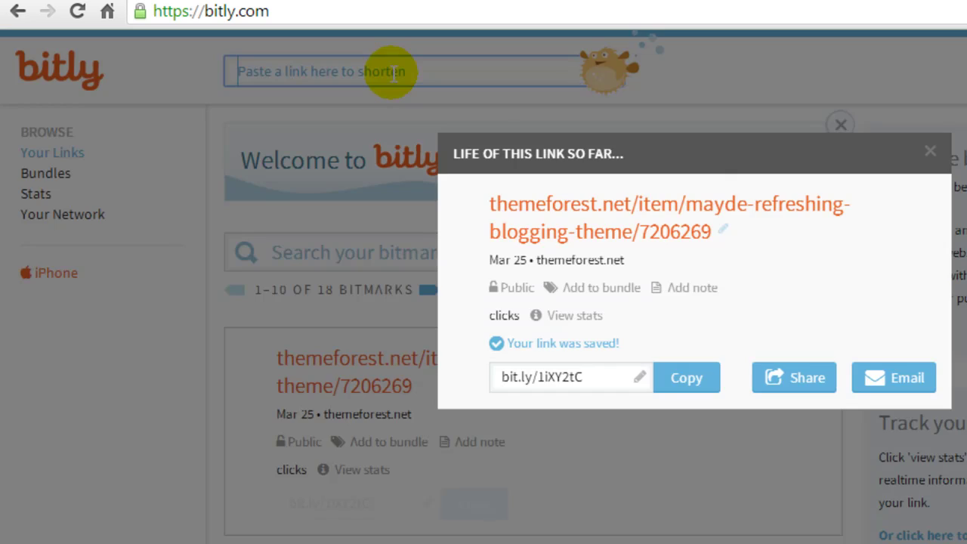
Copy the shortened link bit.ly/1iXY2tC and close the link's details window
{"action": "left_click", "coordinate": [565, 381]}
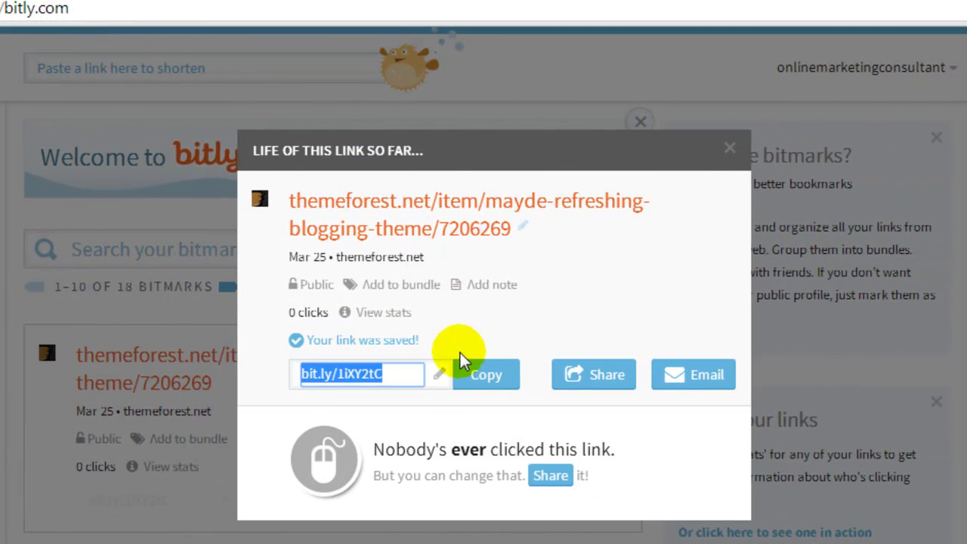
{"action": "right_click", "coordinate": [362, 376]}
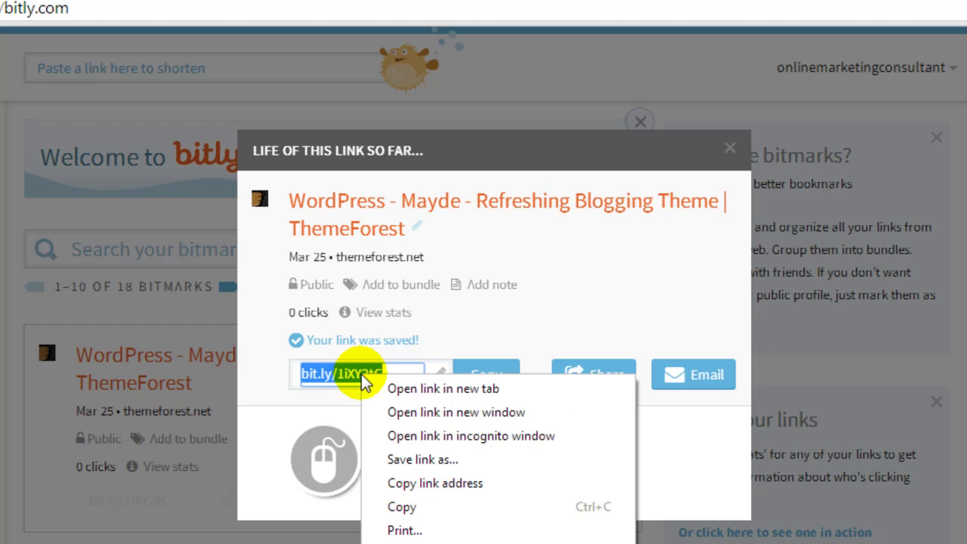
{"action": "left_click", "coordinate": [411, 505]}
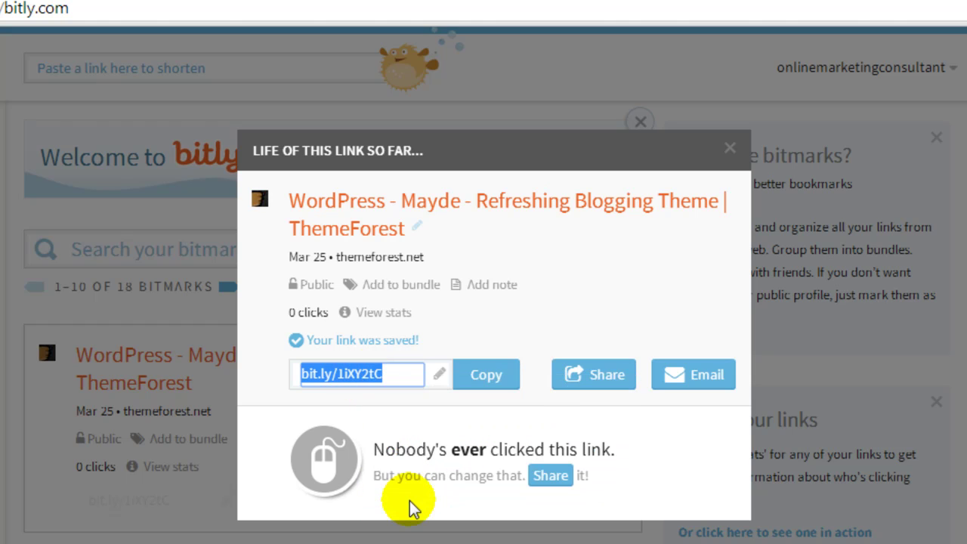
{"action": "left_click", "coordinate": [730, 150]}
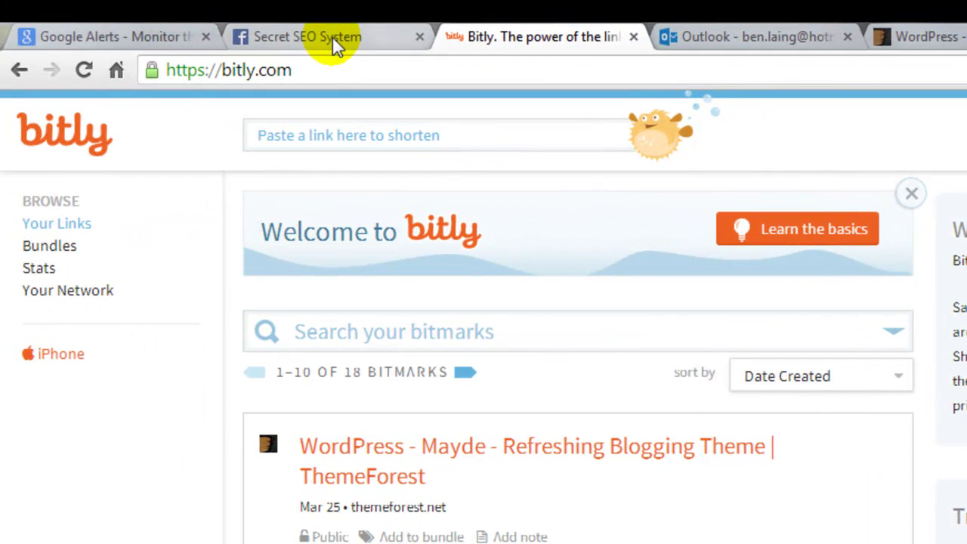
Switch to the Secret SEO System Facebook page and paste the shortened Bitly link into a new status update
{"action": "left_click", "coordinate": [332, 36]}
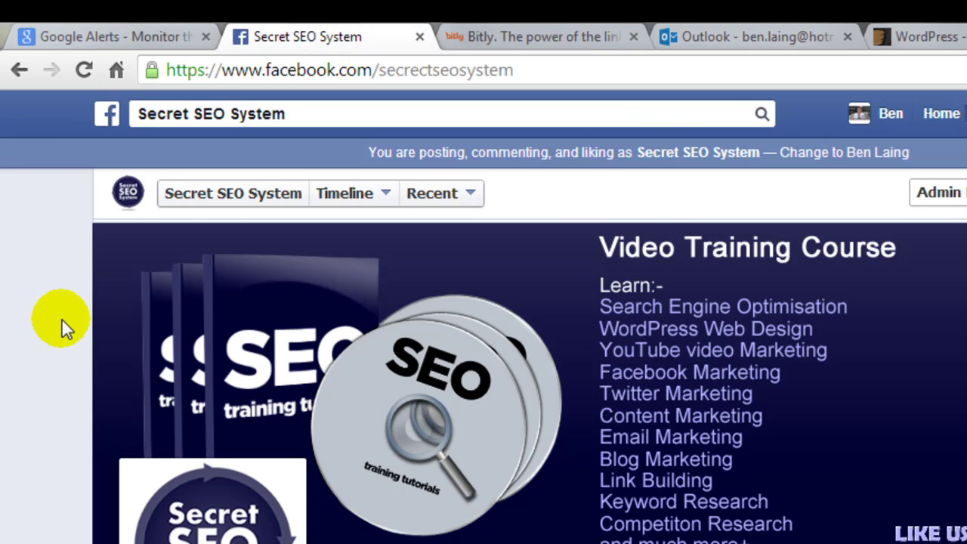
{"action": "scroll", "coordinate": [62, 318], "scroll_direction": "down", "scroll_amount": 10}
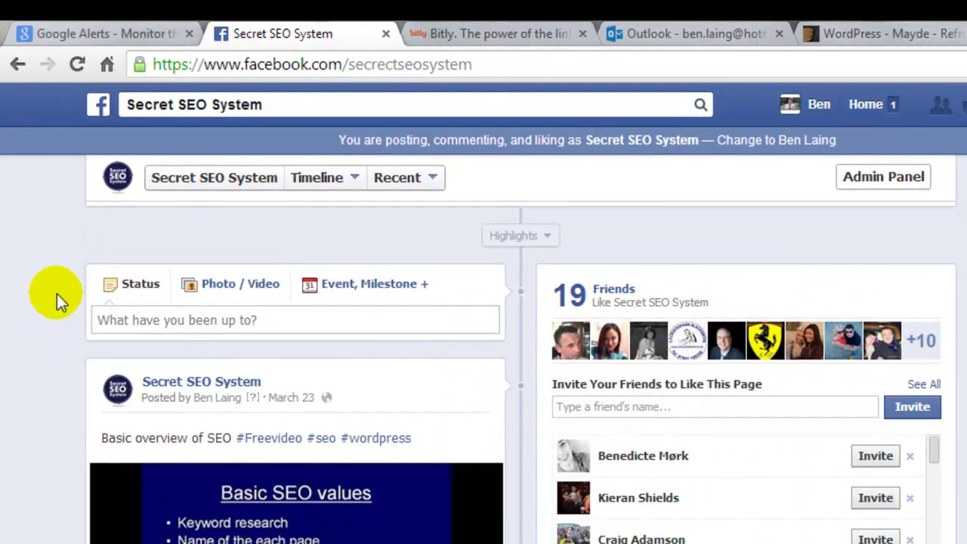
{"action": "left_click", "coordinate": [189, 322]}
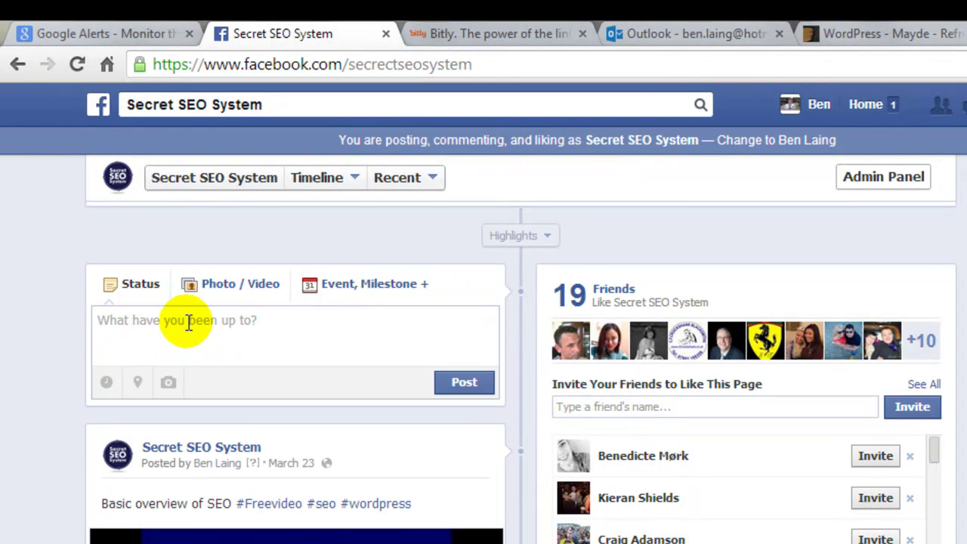
{"action": "right_click", "coordinate": [188, 322]}
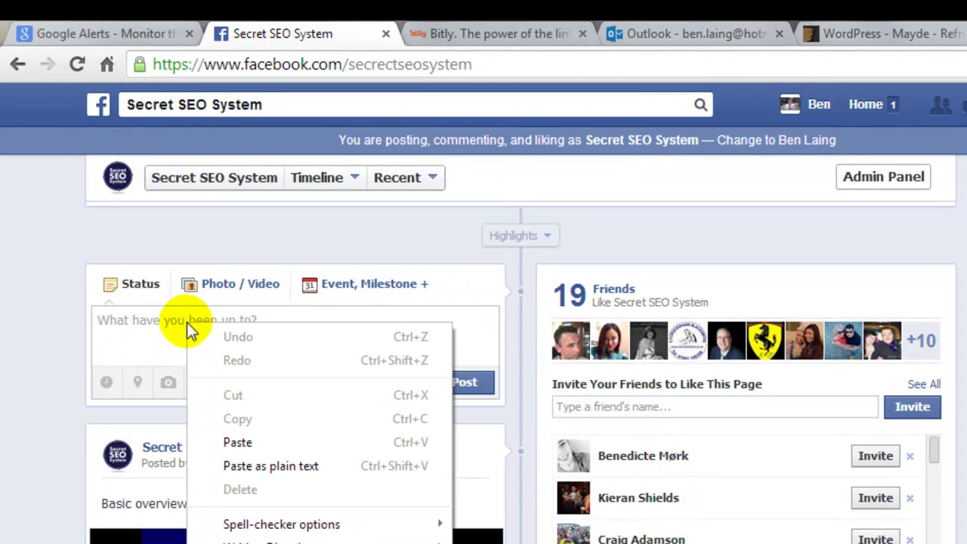
{"action": "left_click", "coordinate": [264, 444]}
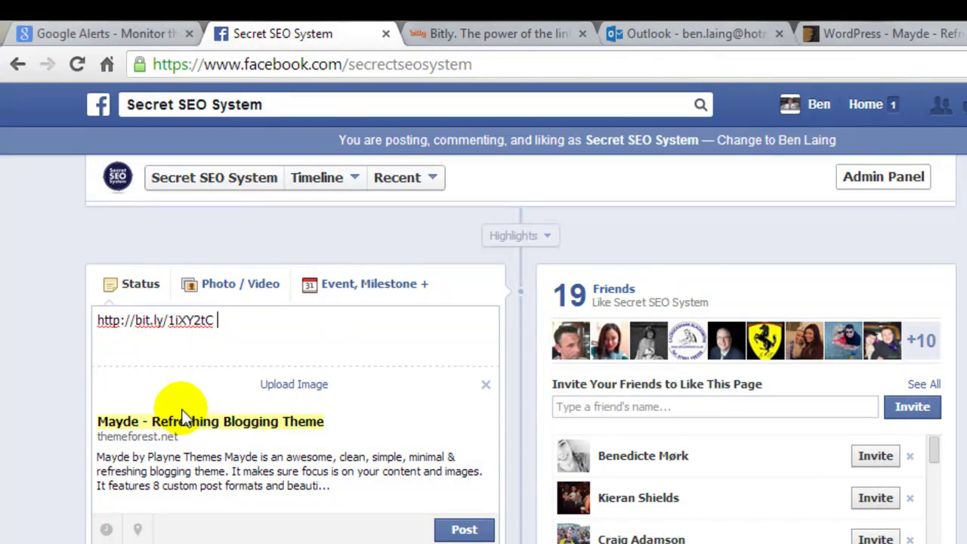
Copy the headline "WordPress - Mayde - Refreshing Blogging Theme | ThemeForest" from the Outlook alert email and paste it above the link in the Facebook status
{"action": "left_click", "coordinate": [149, 27]}
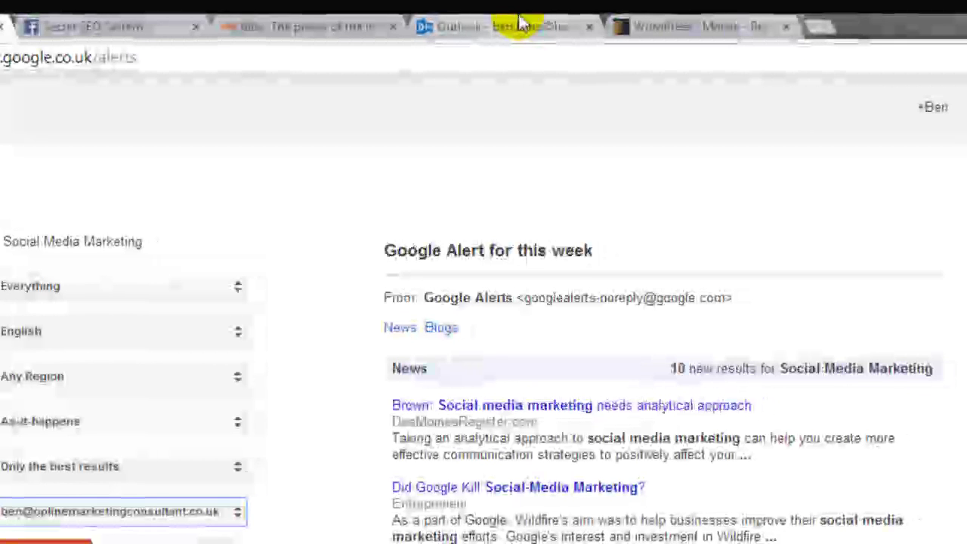
{"action": "left_click", "coordinate": [519, 23]}
{"action": "left_click_drag", "start_coordinate": [73, 353], "coordinate": [588, 352]}
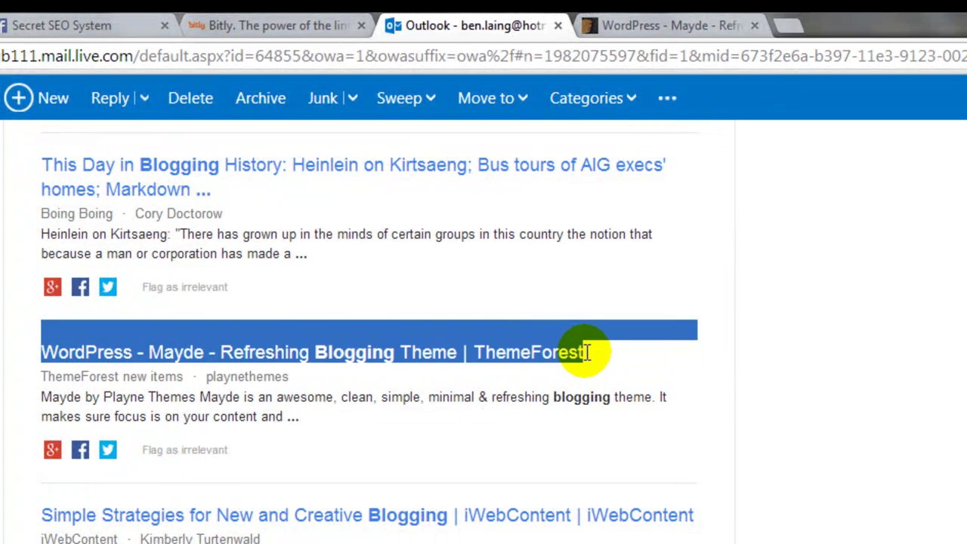
{"action": "left_click", "coordinate": [128, 28]}
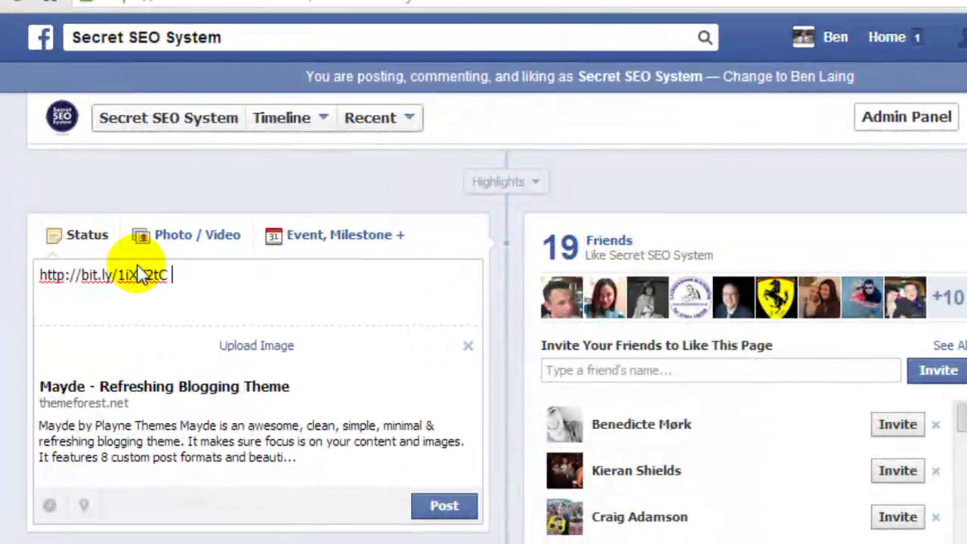
{"action": "left_click", "coordinate": [42, 276]}
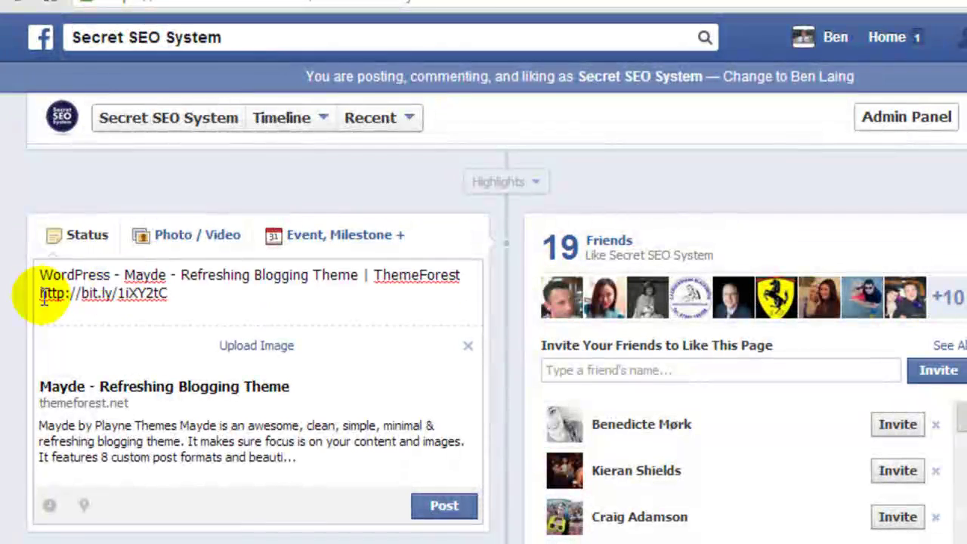
{"action": "left_click", "coordinate": [323, 308]}
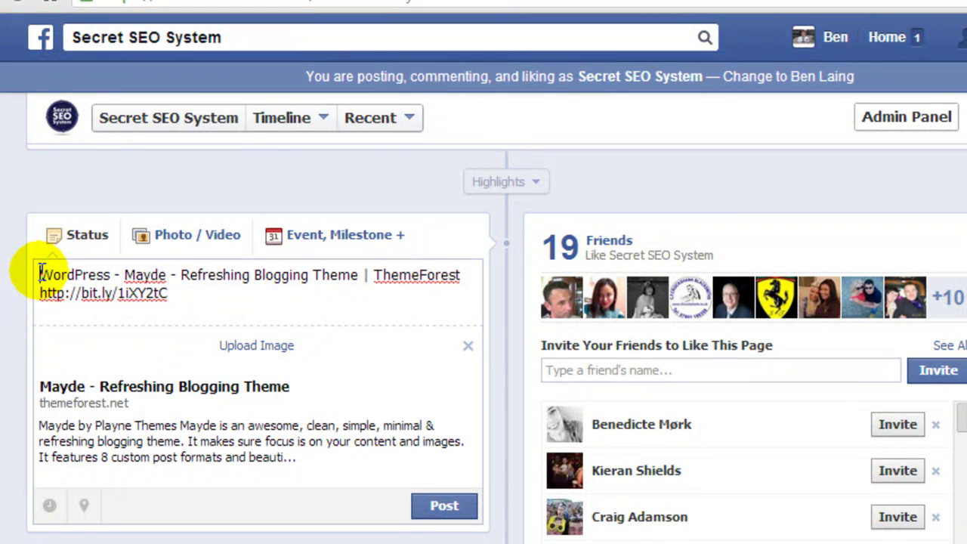
Delete "| ThemeForest" from the end of the status headline
{"action": "left_click_drag", "start_coordinate": [41, 273], "coordinate": [467, 275]}
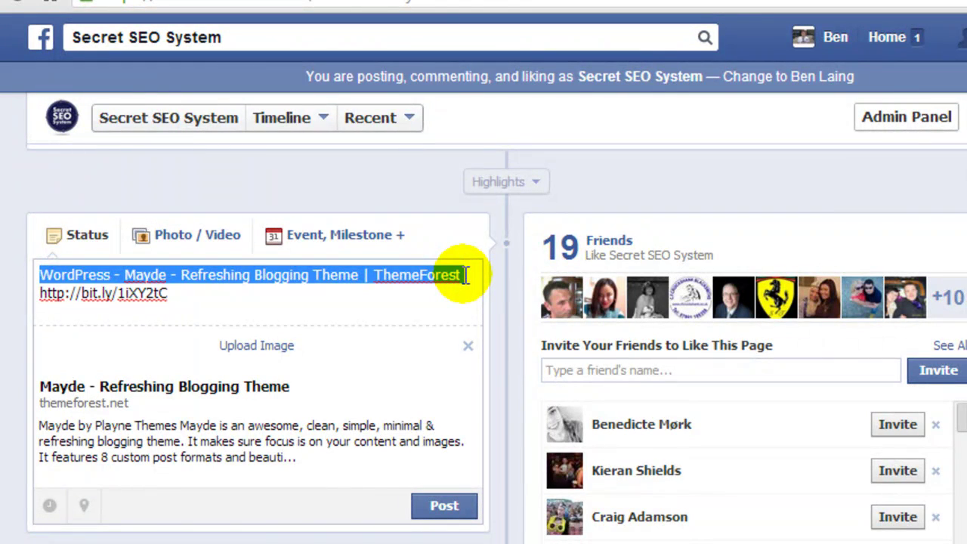
{"action": "left_click", "coordinate": [466, 275]}
{"action": "left_click_drag", "start_coordinate": [466, 275], "coordinate": [365, 280]}
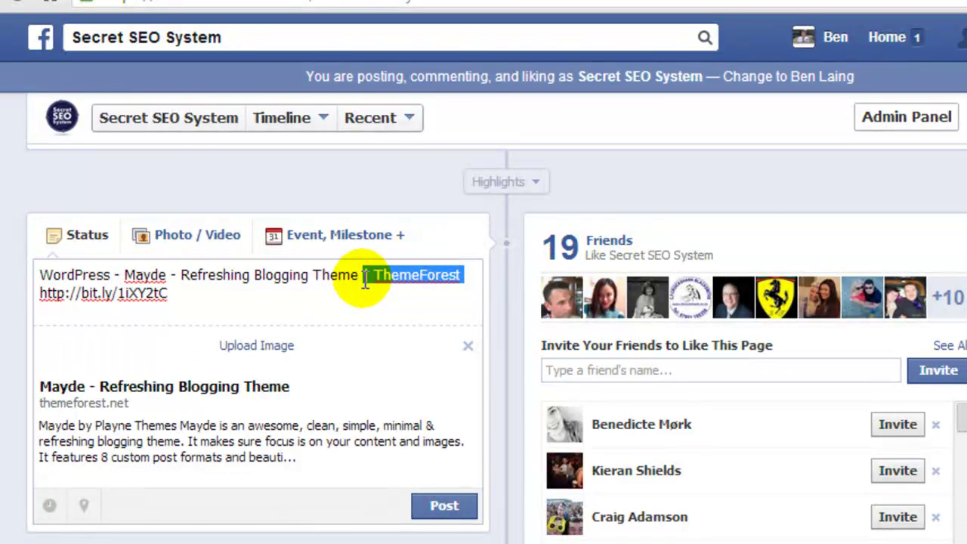
{"action": "key", "text": "BackSpace"}
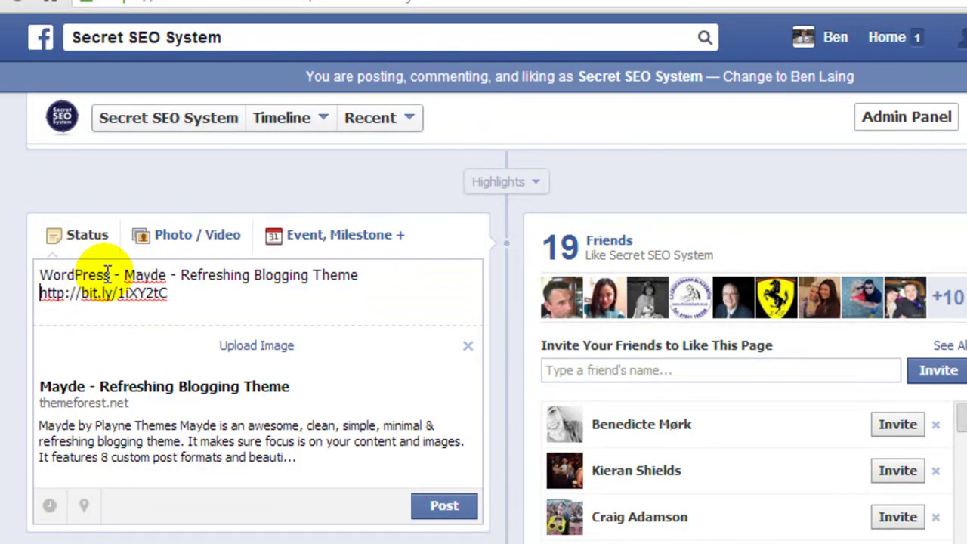
Insert the word "Theme" after "Mayde" in the status headline
{"action": "left_click", "coordinate": [168, 275]}
{"action": "type", "text": "T"}
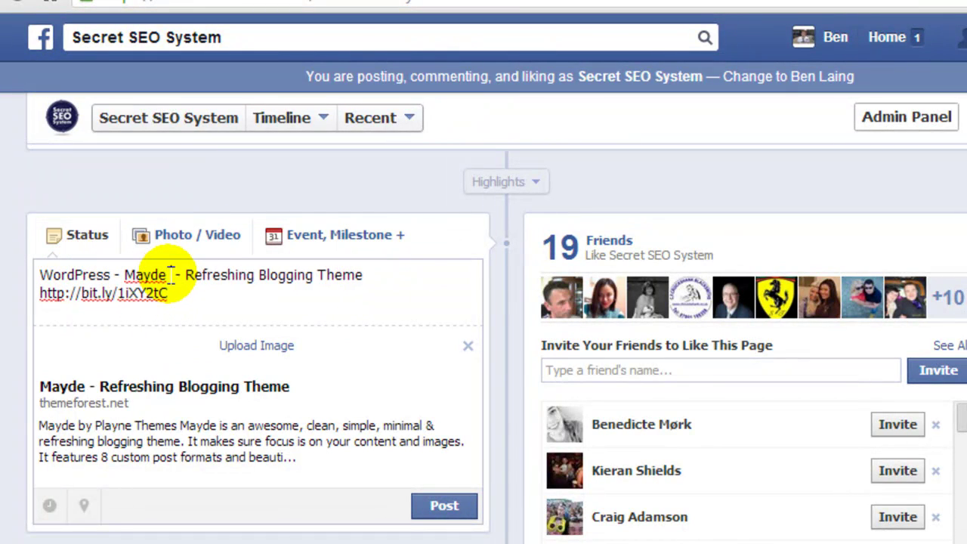
{"action": "type", "text": "heme"}
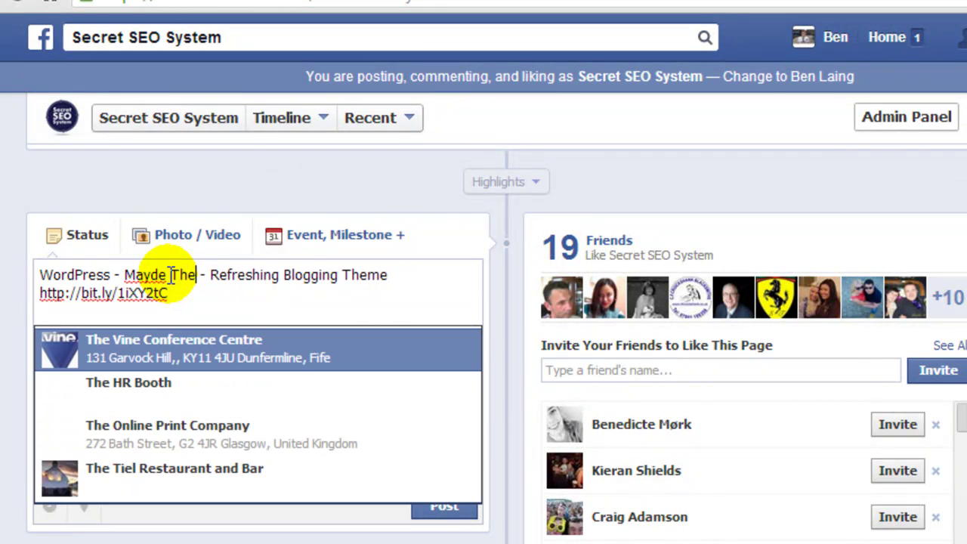
{"action": "key", "text": "Right"}
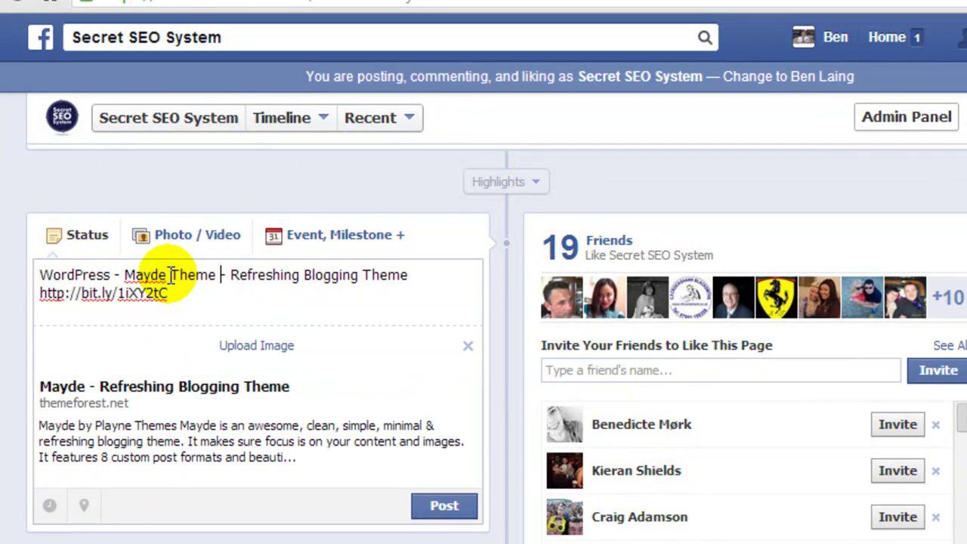
{"action": "left_click", "coordinate": [409, 275]}
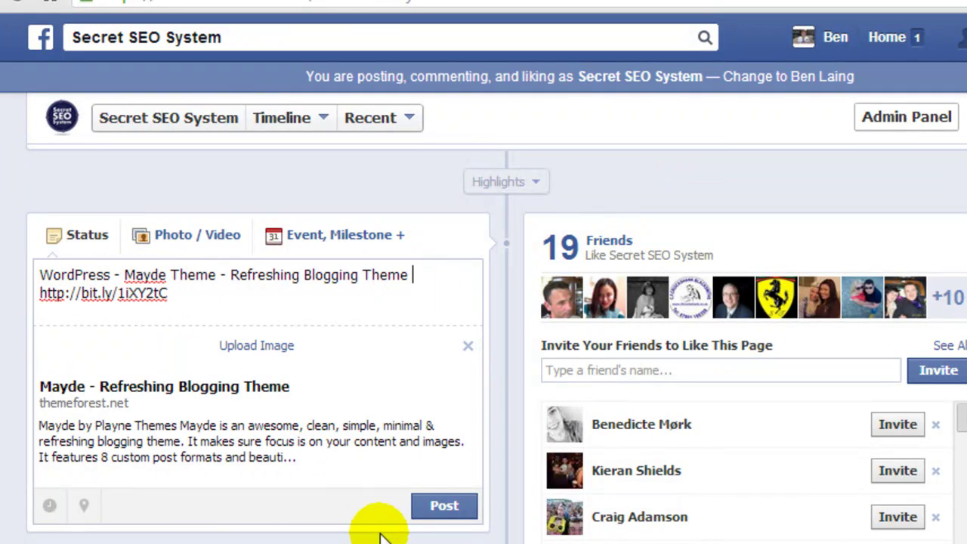
Turn on scheduling for the status update, keeping the Schedule Post option
{"action": "left_click", "coordinate": [51, 506]}
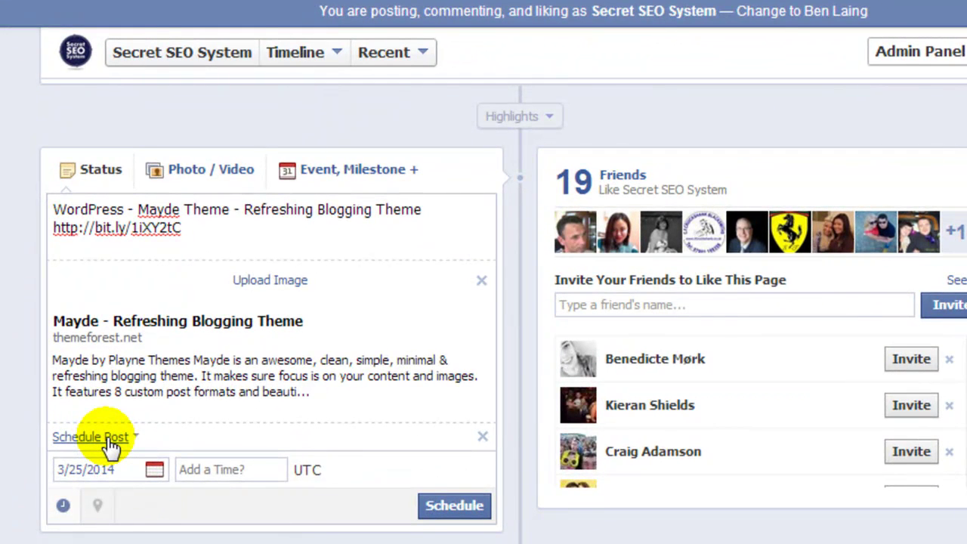
{"action": "left_click", "coordinate": [112, 446]}
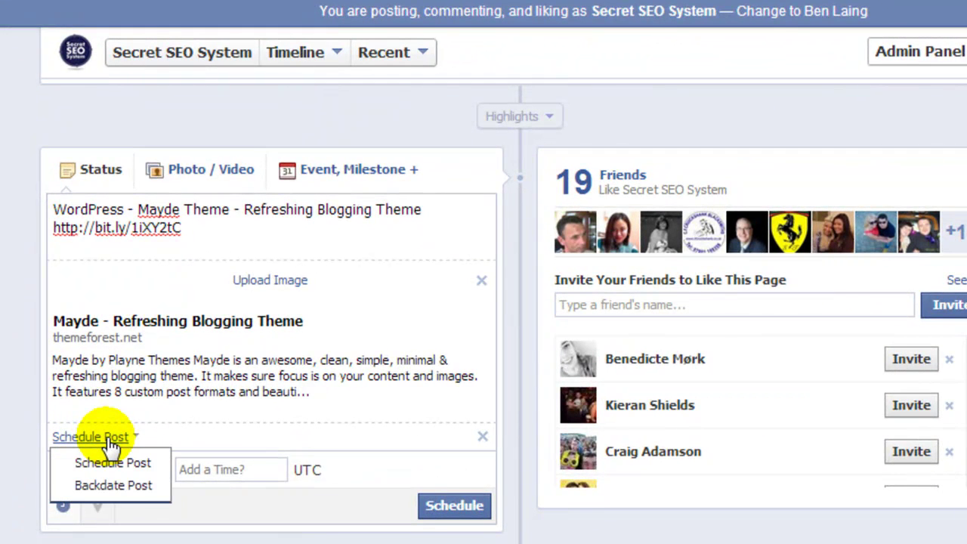
{"action": "left_click", "coordinate": [186, 396]}
{"action": "left_click", "coordinate": [24, 397]}
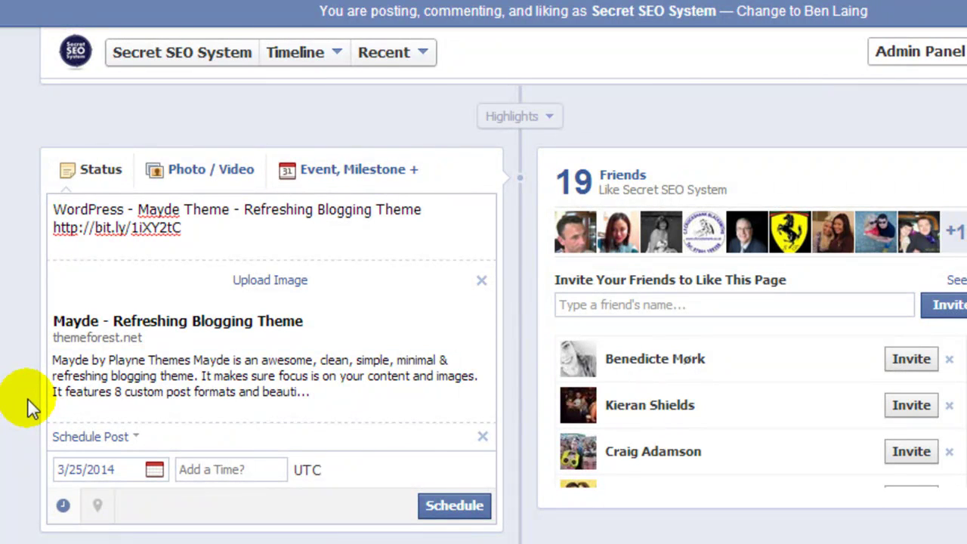
Set the scheduled publishing date of the post to 3/28/2014
{"action": "left_click", "coordinate": [142, 472]}
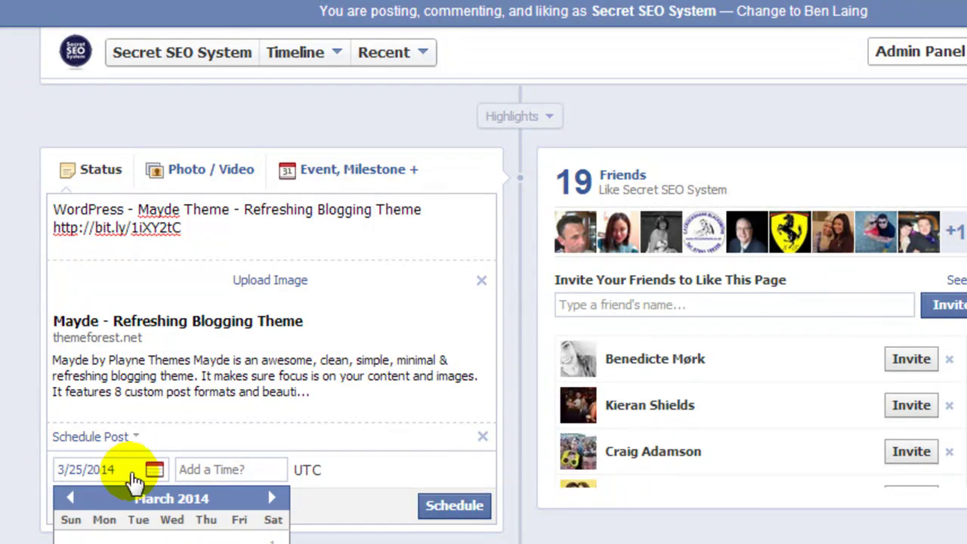
{"action": "left_click", "coordinate": [11, 511]}
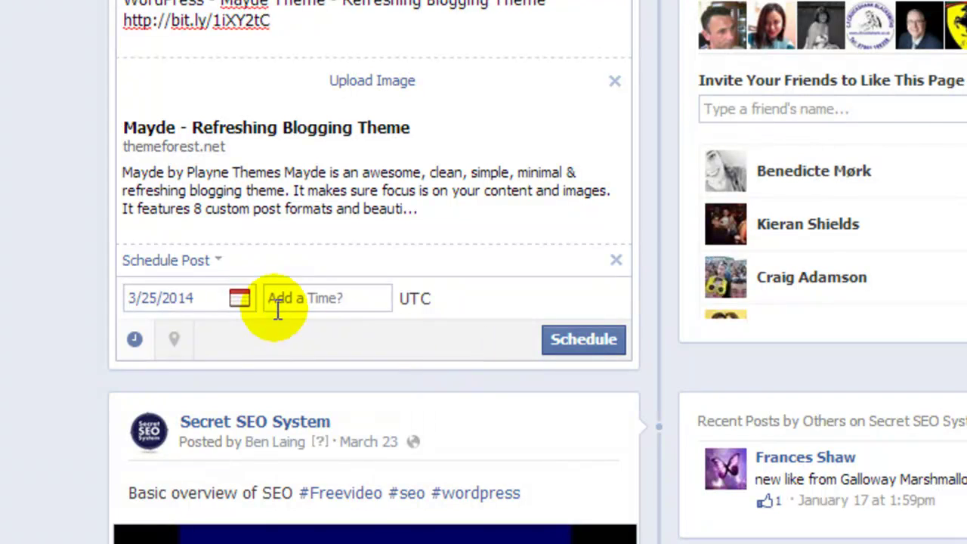
{"action": "left_click", "coordinate": [252, 306]}
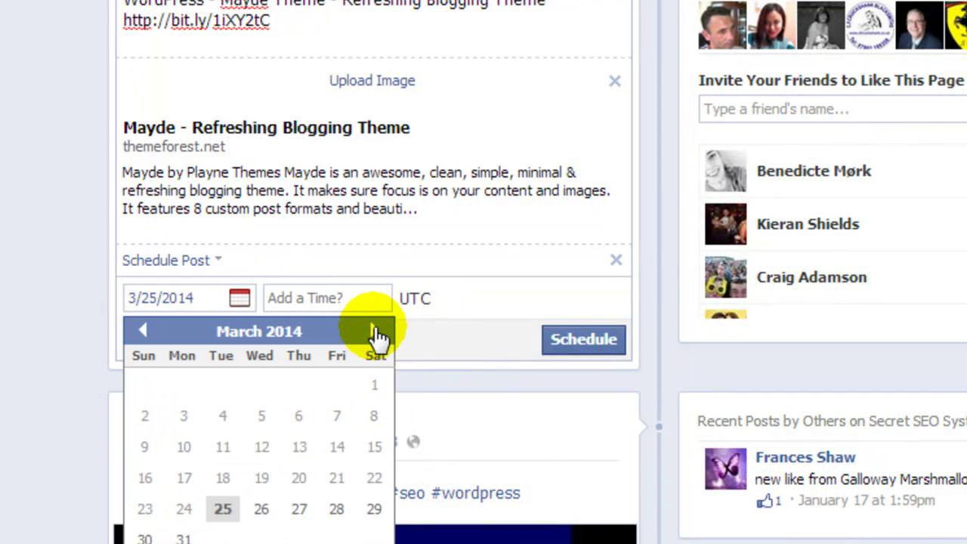
{"action": "left_click", "coordinate": [379, 342]}
{"action": "left_click", "coordinate": [375, 333]}
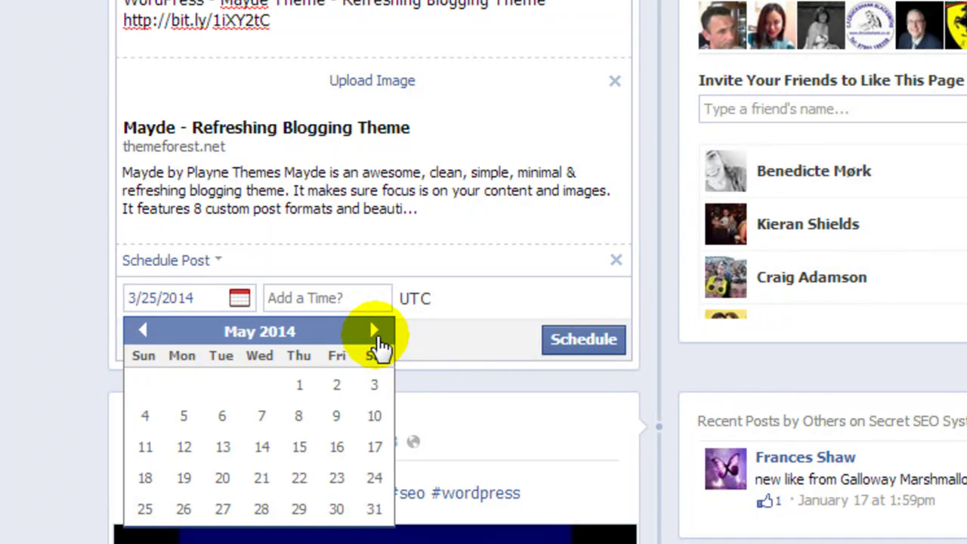
{"action": "left_click", "coordinate": [143, 336]}
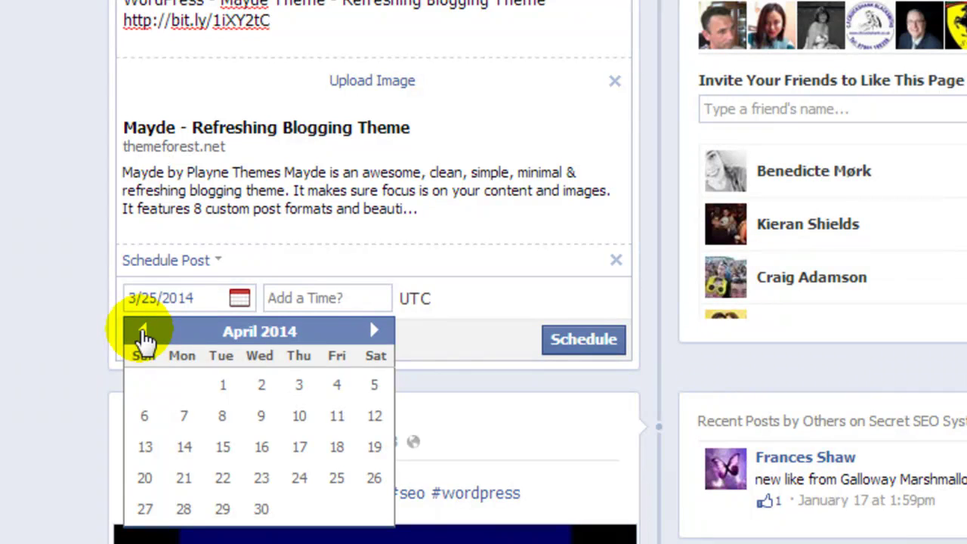
{"action": "left_click", "coordinate": [144, 337]}
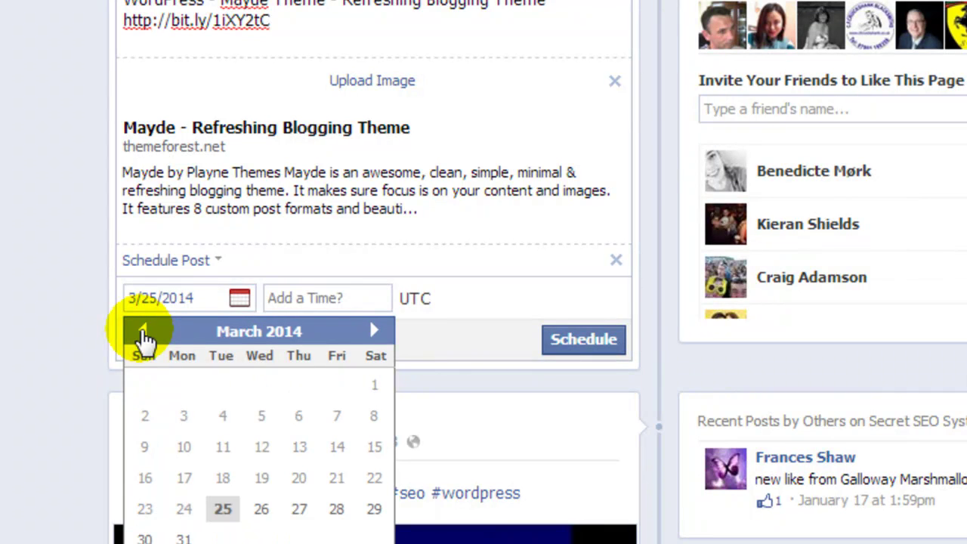
{"action": "left_click", "coordinate": [335, 510]}
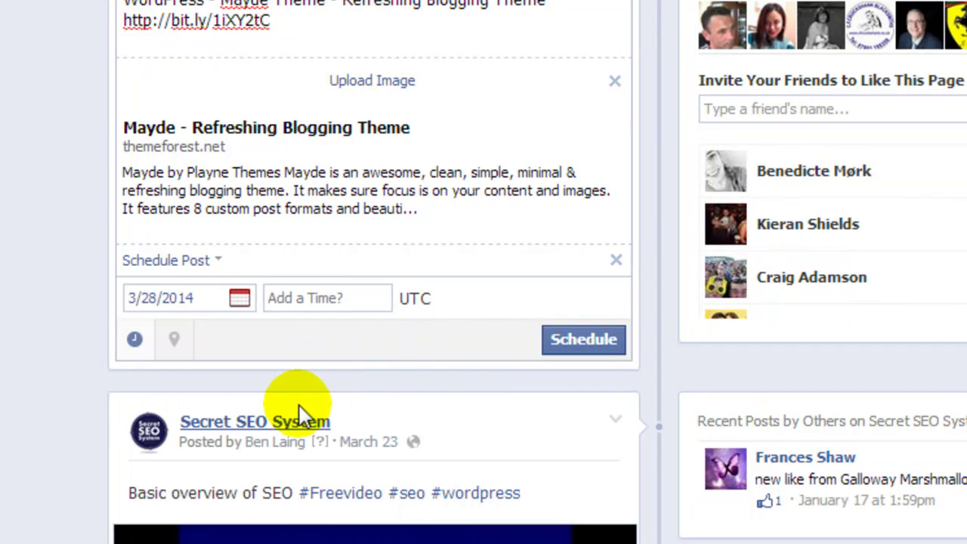
Set the scheduled publishing time of the post to 9:00 am
{"action": "left_click", "coordinate": [299, 302]}
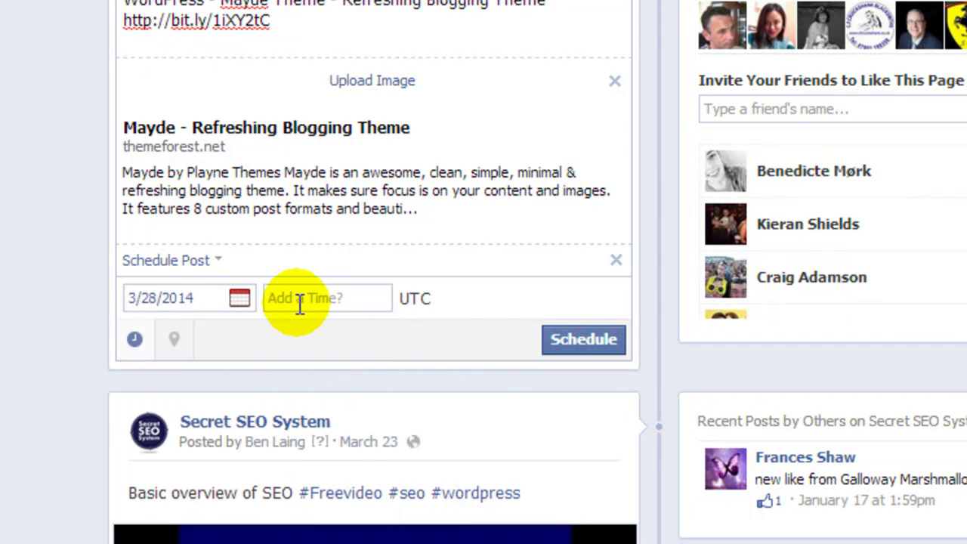
{"action": "type", "text": "9"}
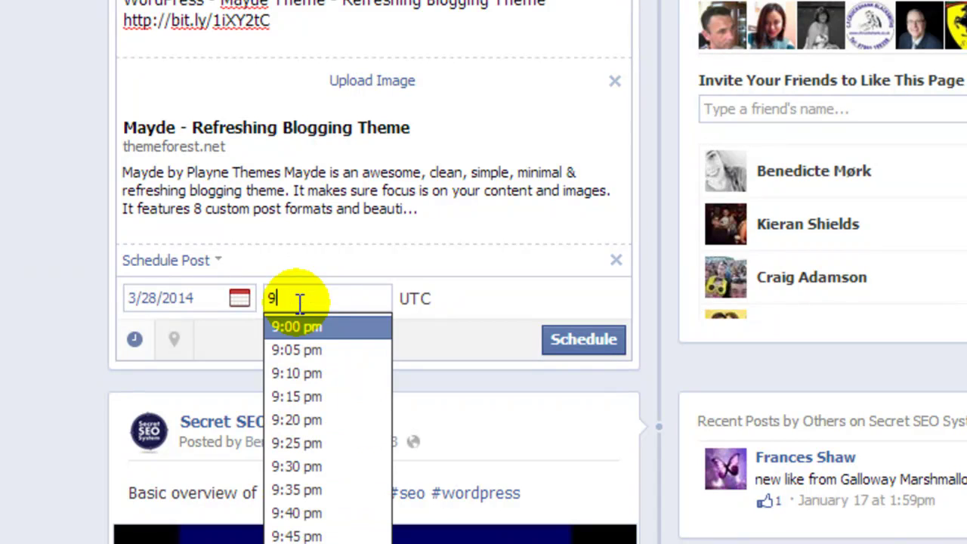
{"action": "type", "text": ":00"}
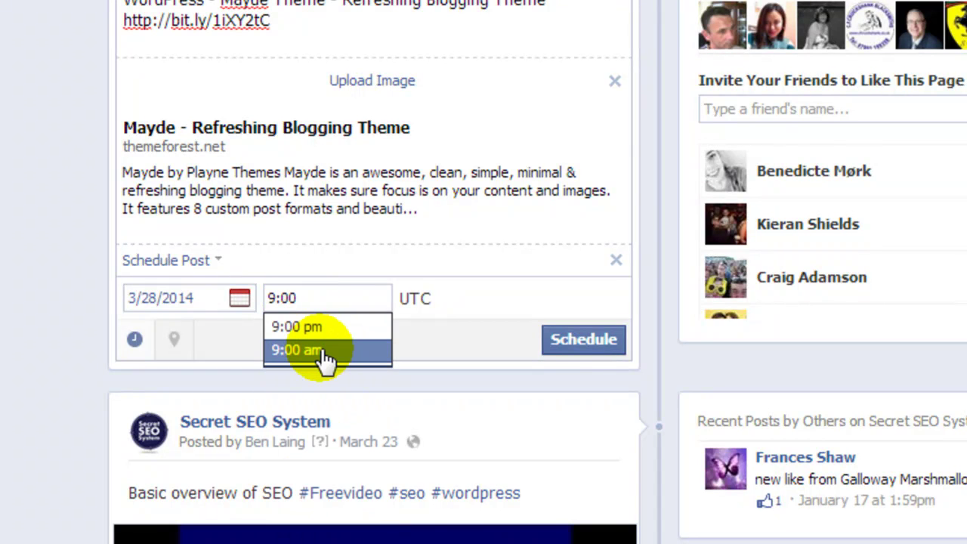
{"action": "left_click", "coordinate": [321, 352]}
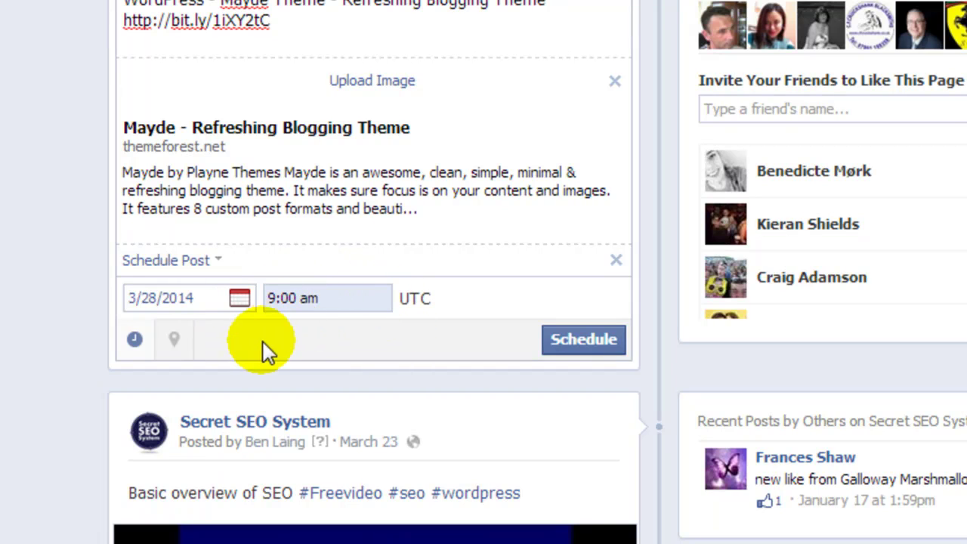
Schedule the post and open the page's Activity Log from the confirmation
{"action": "left_click", "coordinate": [587, 349]}
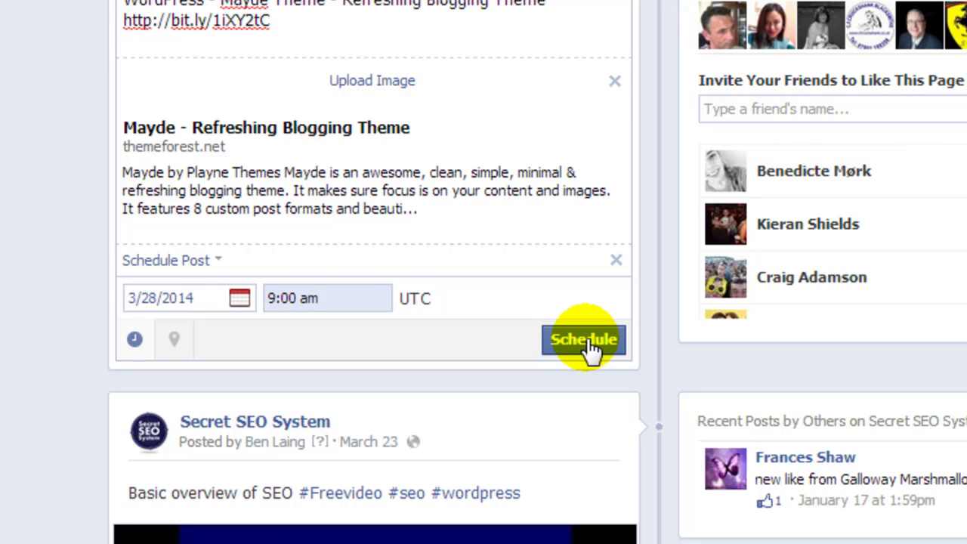
{"action": "left_click", "coordinate": [590, 350]}
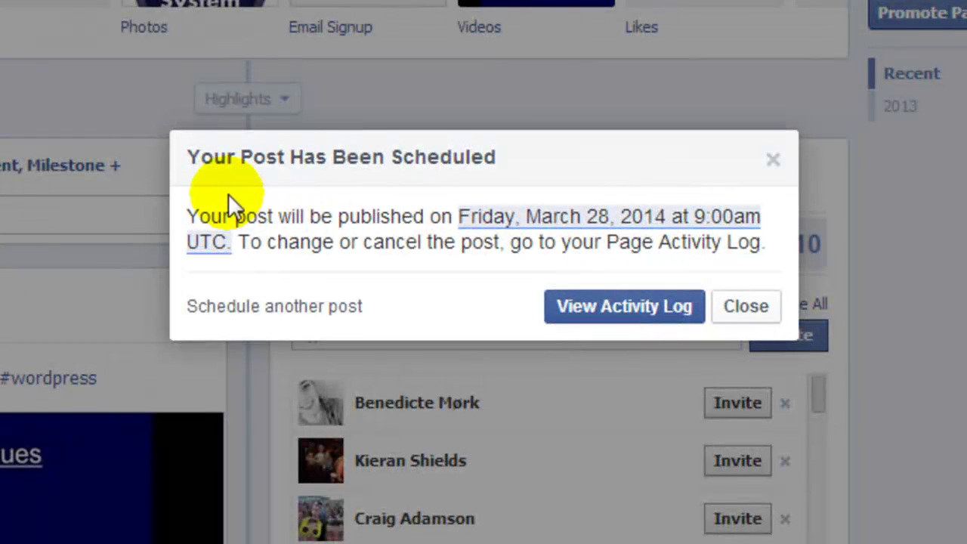
{"action": "left_click_drag", "start_coordinate": [190, 157], "coordinate": [449, 171]}
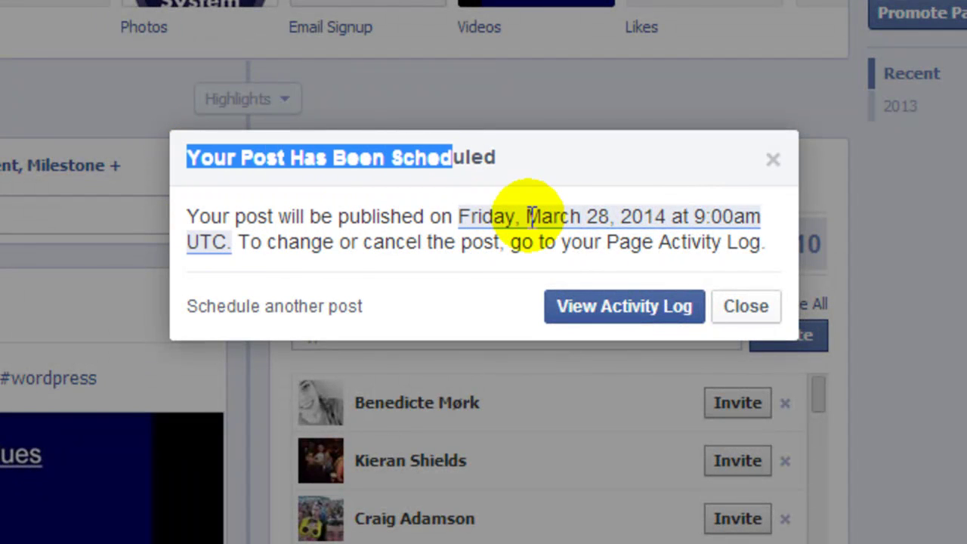
{"action": "left_click", "coordinate": [619, 306]}
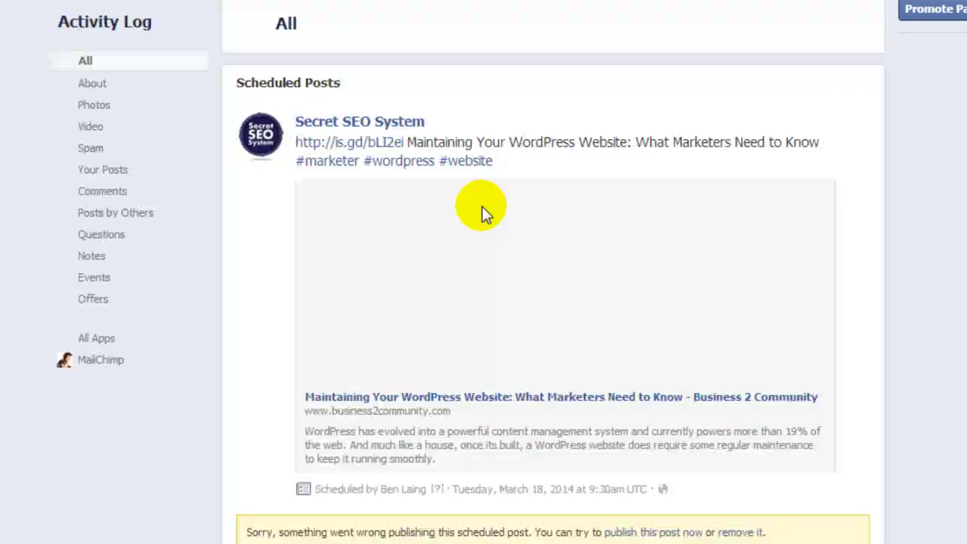
Replace the page path in the Facebook address with twitter without loading the page
{"action": "scroll", "coordinate": [483, 206], "scroll_direction": "down", "scroll_amount": 4}
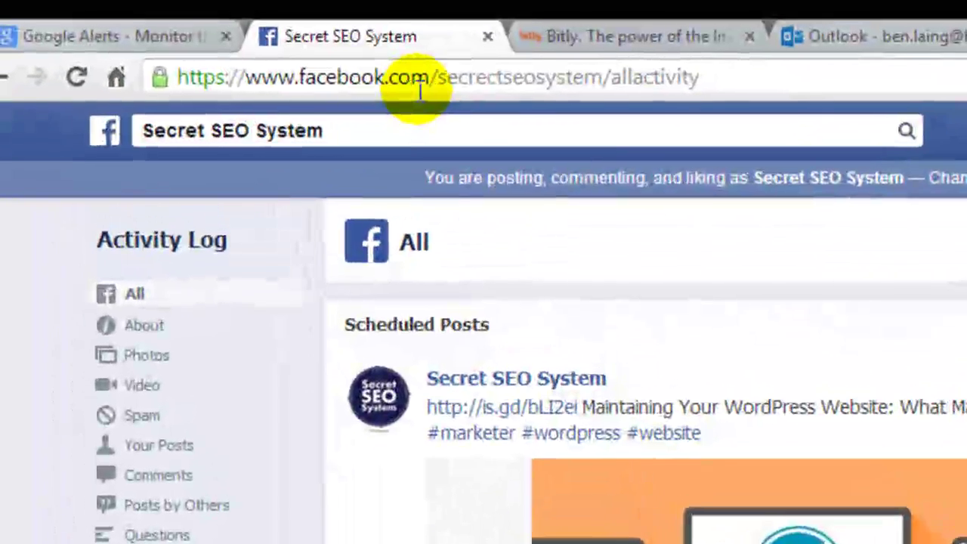
{"action": "left_click_drag", "start_coordinate": [443, 80], "coordinate": [724, 82]}
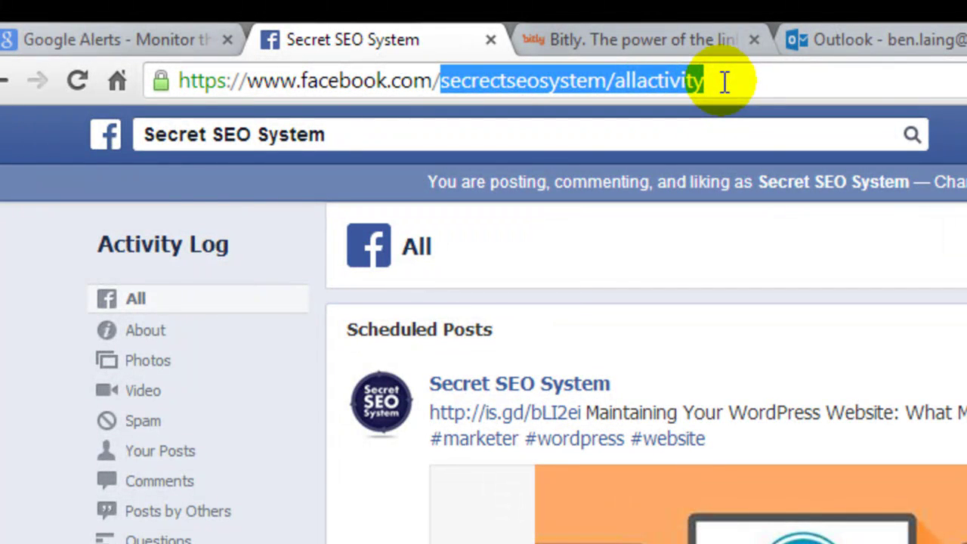
{"action": "key", "text": "BackSpace"}
{"action": "type", "text": "twi"}
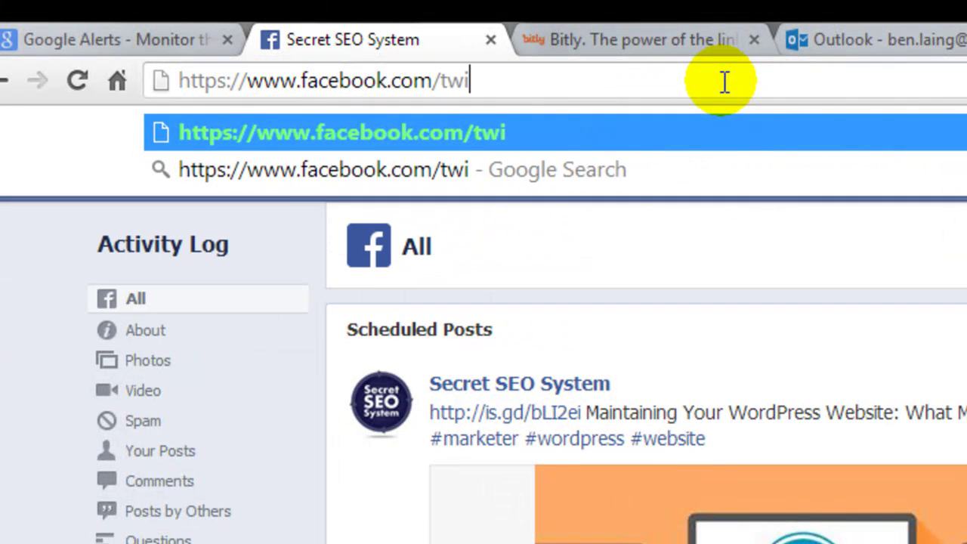
{"action": "type", "text": "tter"}
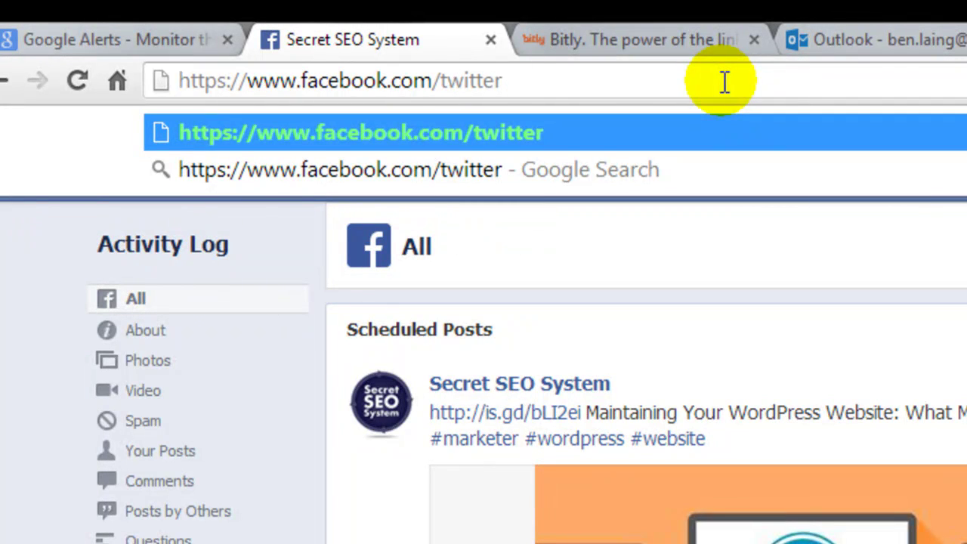
{"action": "key", "text": "Escape"}
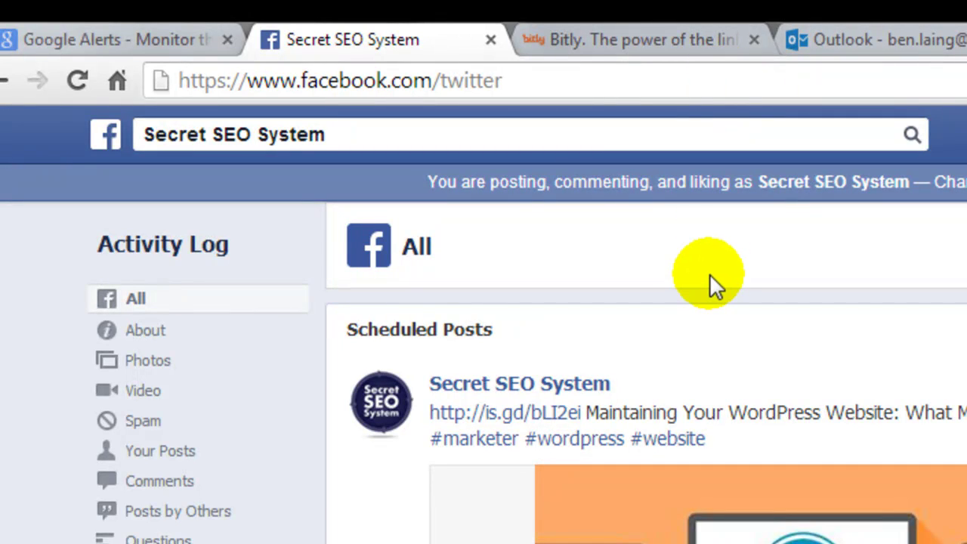
Switch to Google Alerts and review the list of saved alerts, including Social Media Marketing and WordPress
{"action": "left_click", "coordinate": [118, 38]}
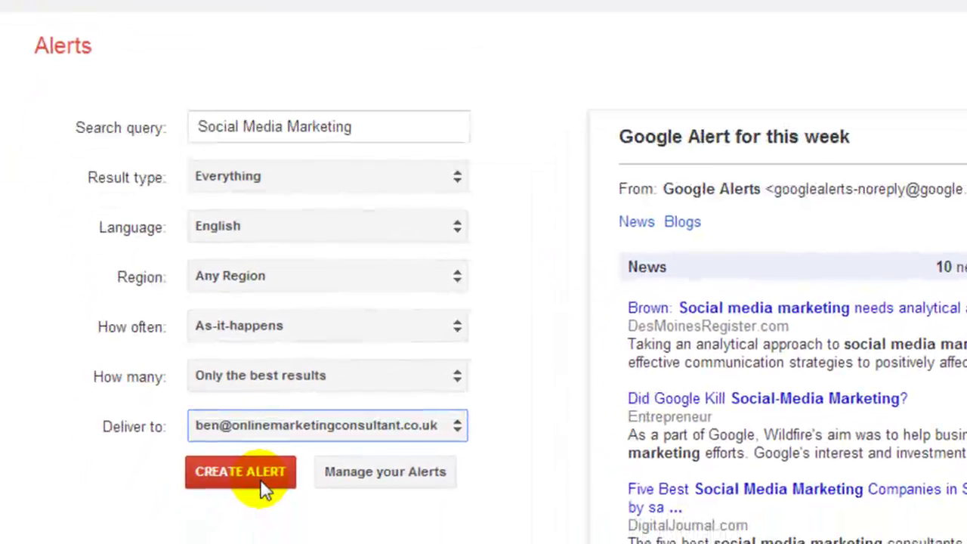
{"action": "left_click", "coordinate": [263, 486]}
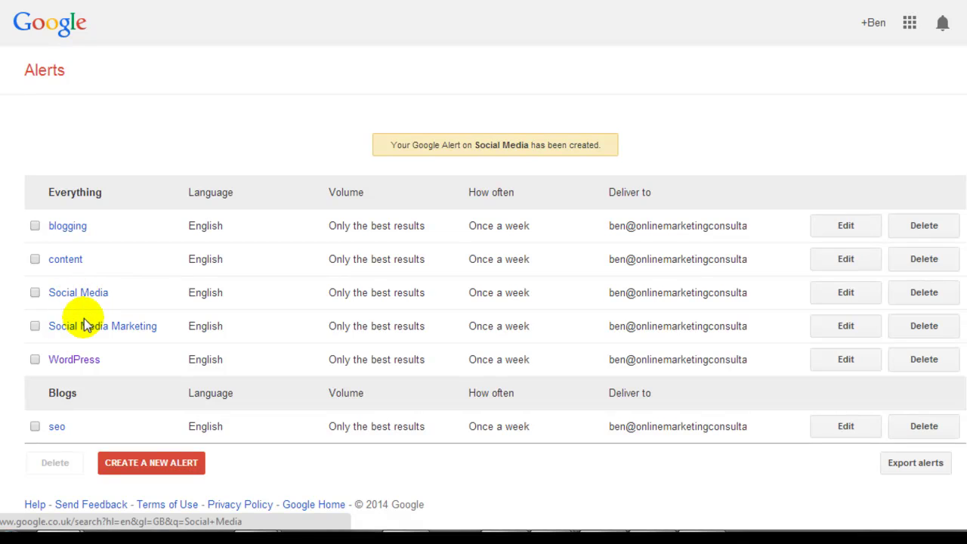
{"action": "left_click", "coordinate": [75, 361]}
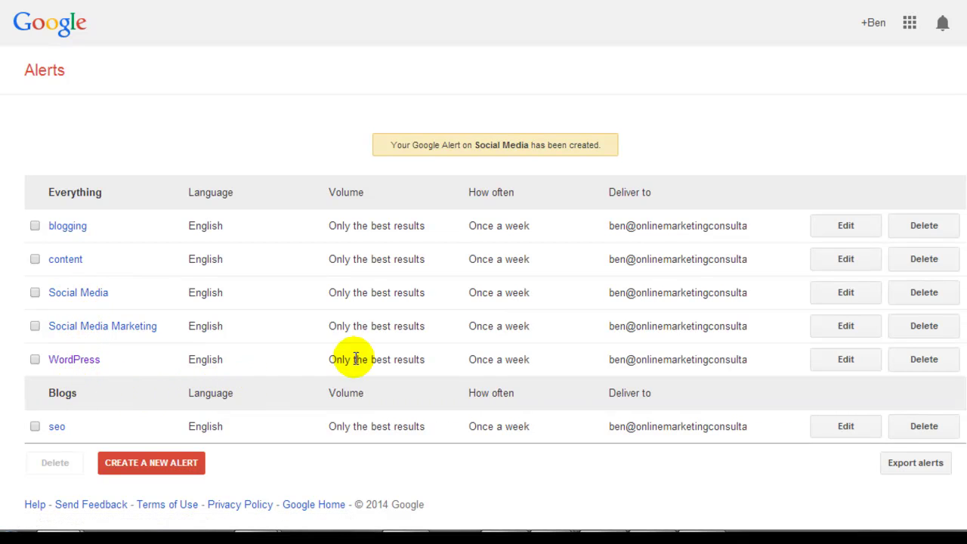